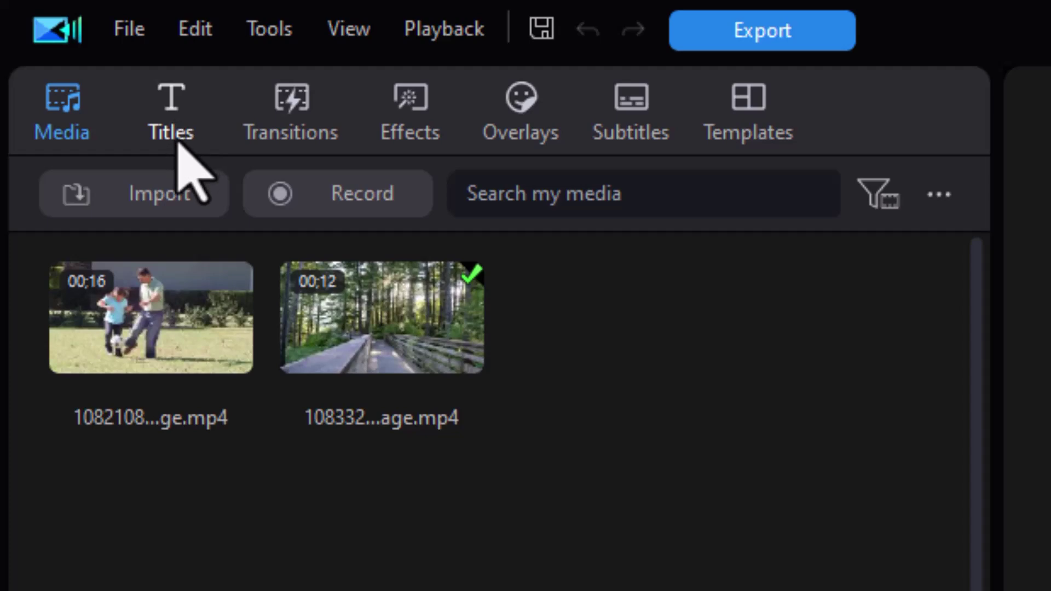
# In the Titles library, add a new custom tag named 'September'.
pyautogui.click(177, 137)
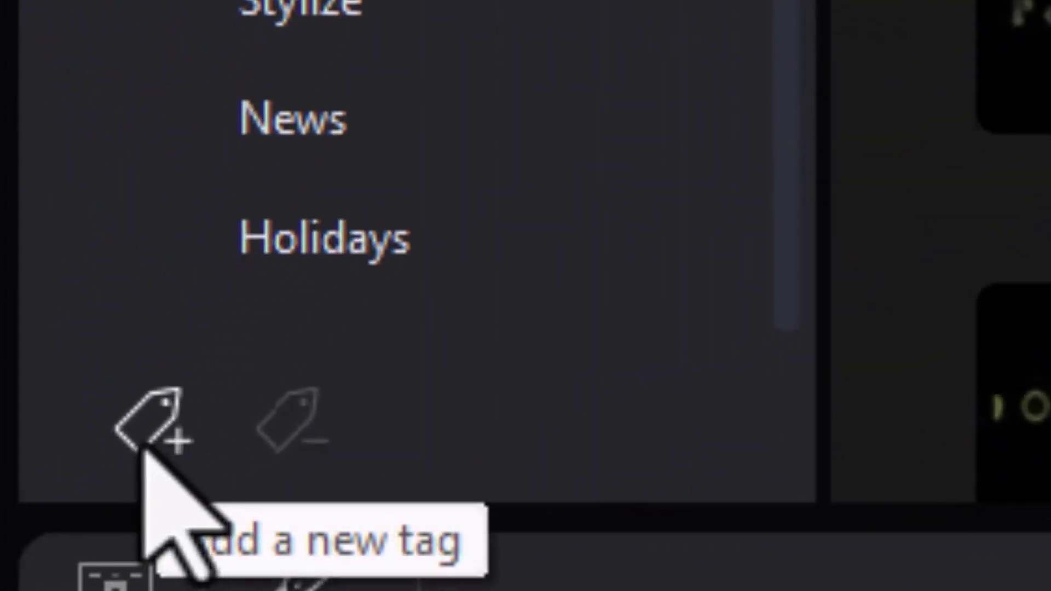
pyautogui.click(137, 446)
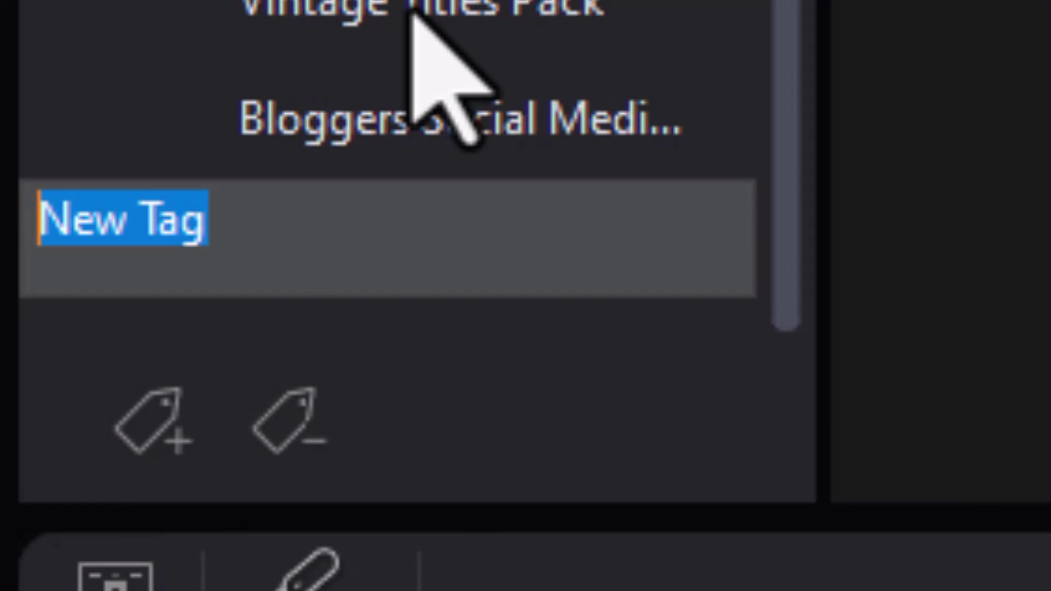
pyautogui.write('September')
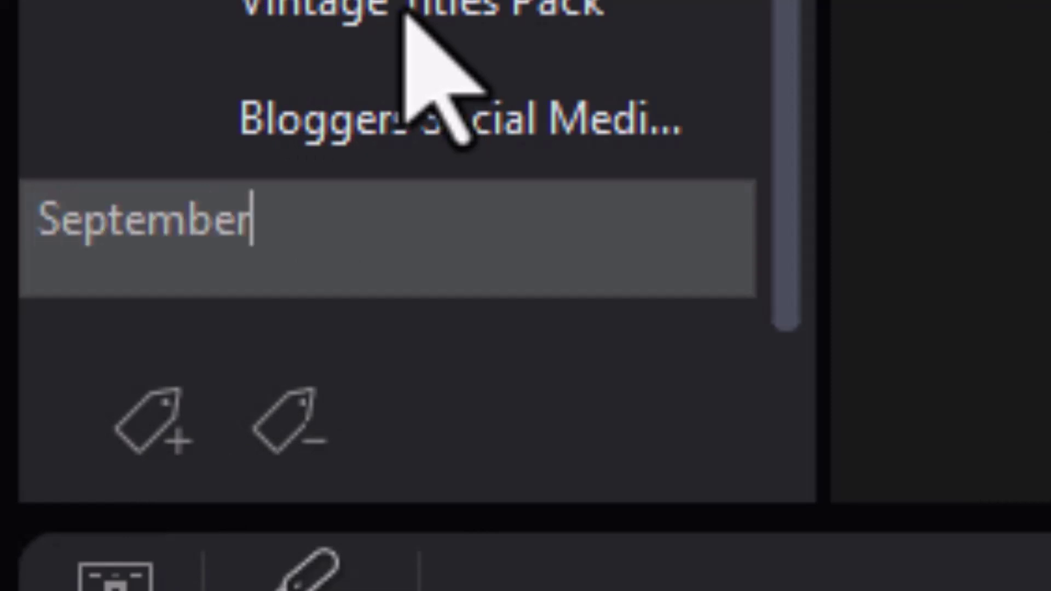
pyautogui.press('Return')
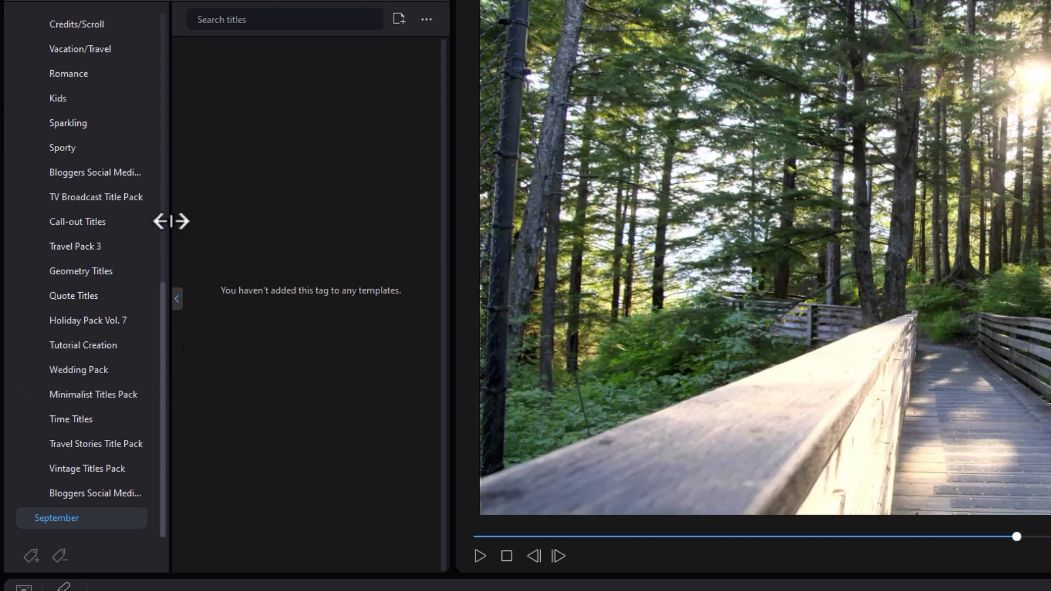
# Add the Sporty 'Basketball Game' title to the September tag and check the tag's contents.
pyautogui.click(93, 149)
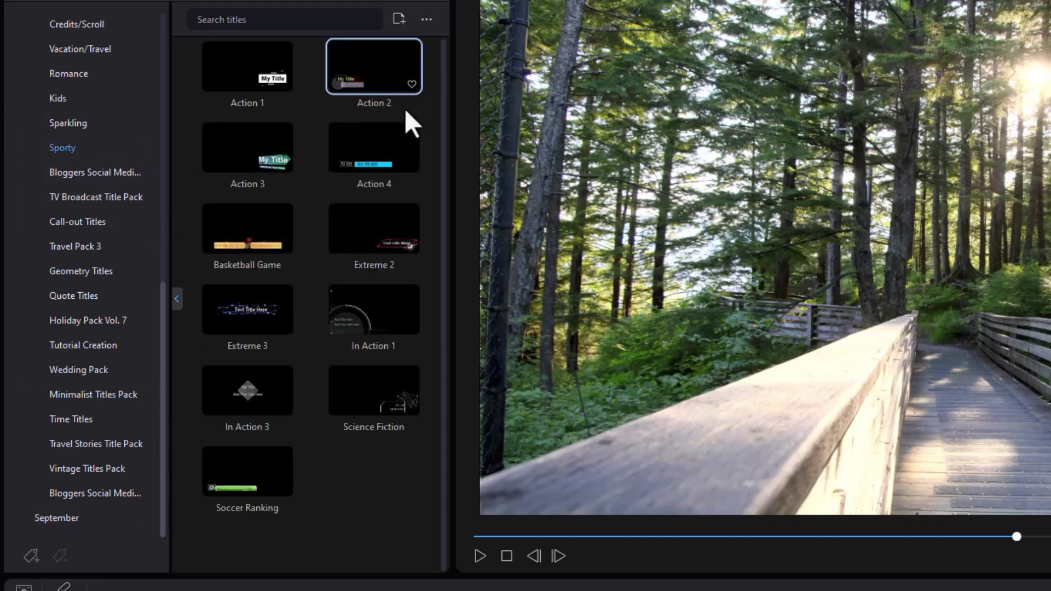
pyautogui.rightClick(254, 220)
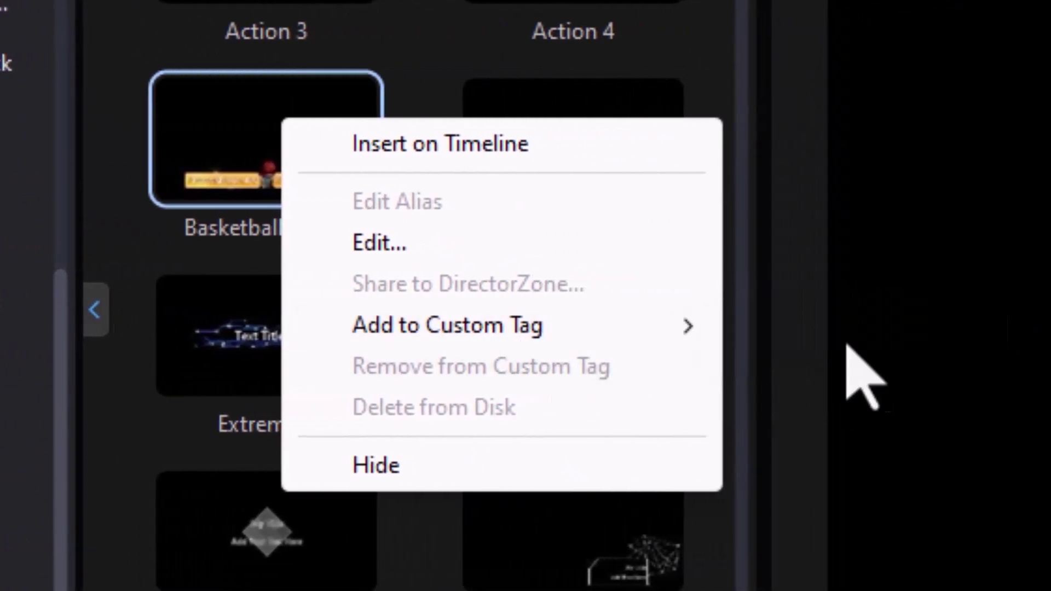
pyautogui.moveTo(601, 328)
pyautogui.click(807, 324)
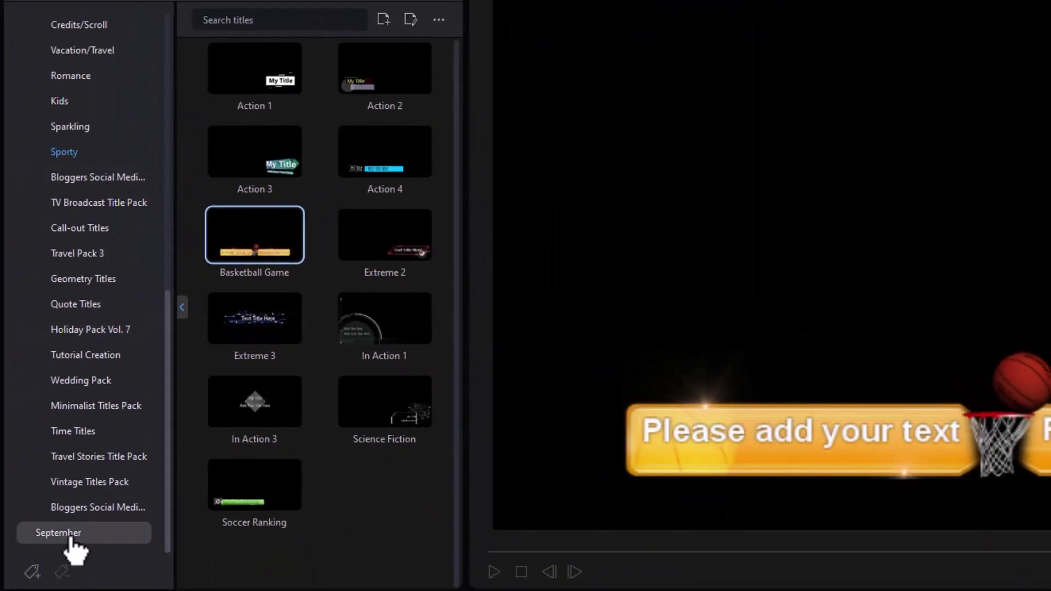
pyautogui.click(77, 534)
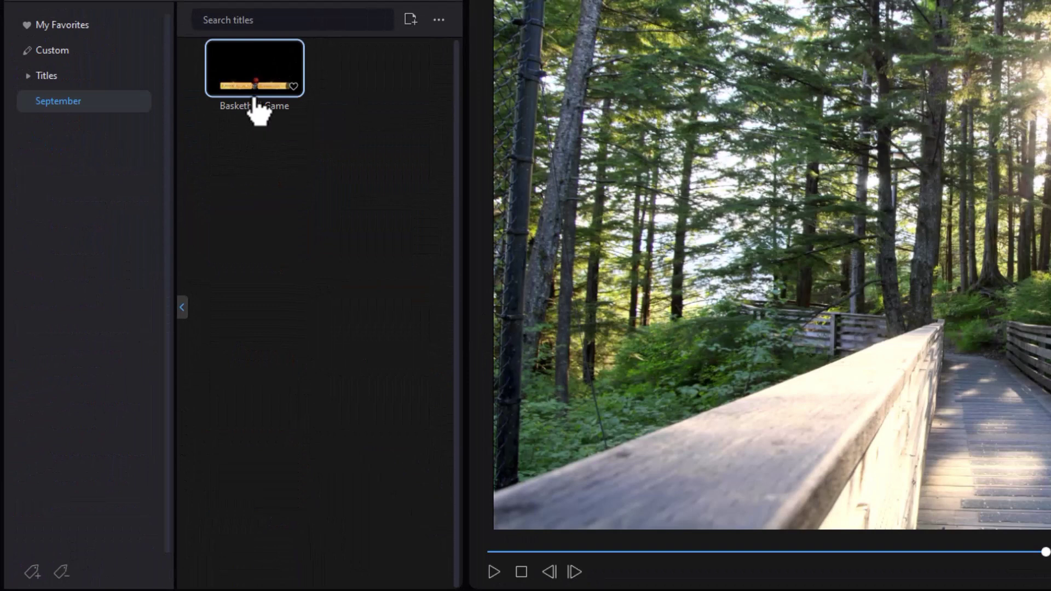
pyautogui.click(54, 79)
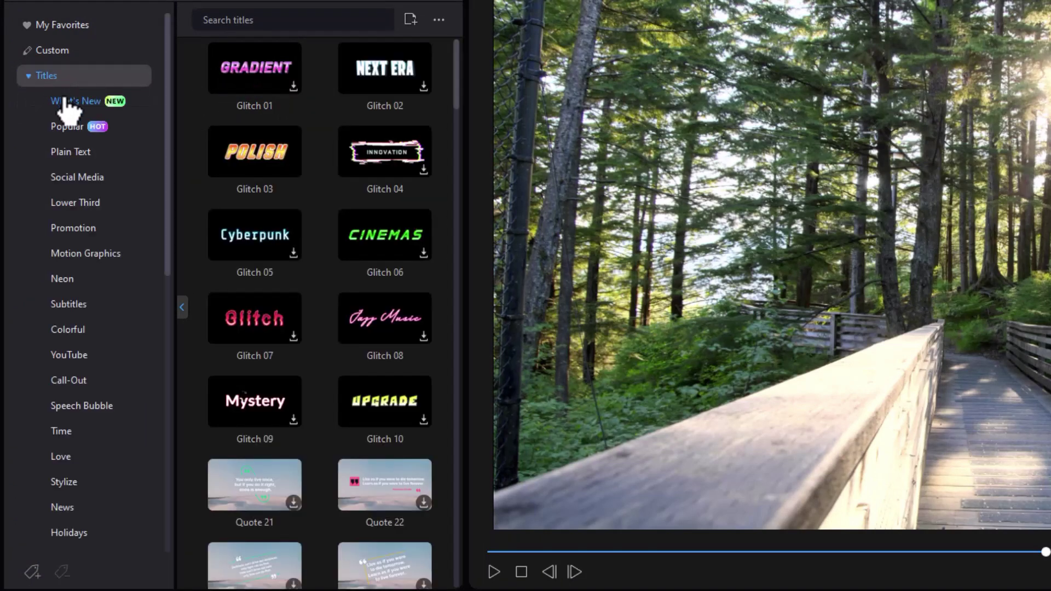
# Add the Cyberpunk Glitch 05 title to the September tag.
pyautogui.click(269, 249)
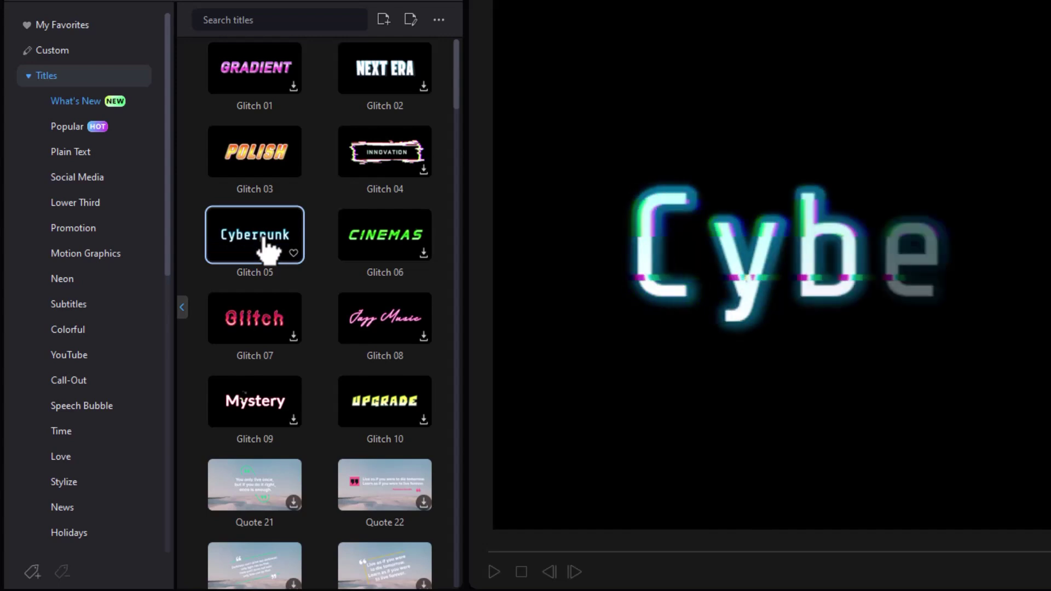
pyautogui.rightClick(263, 237)
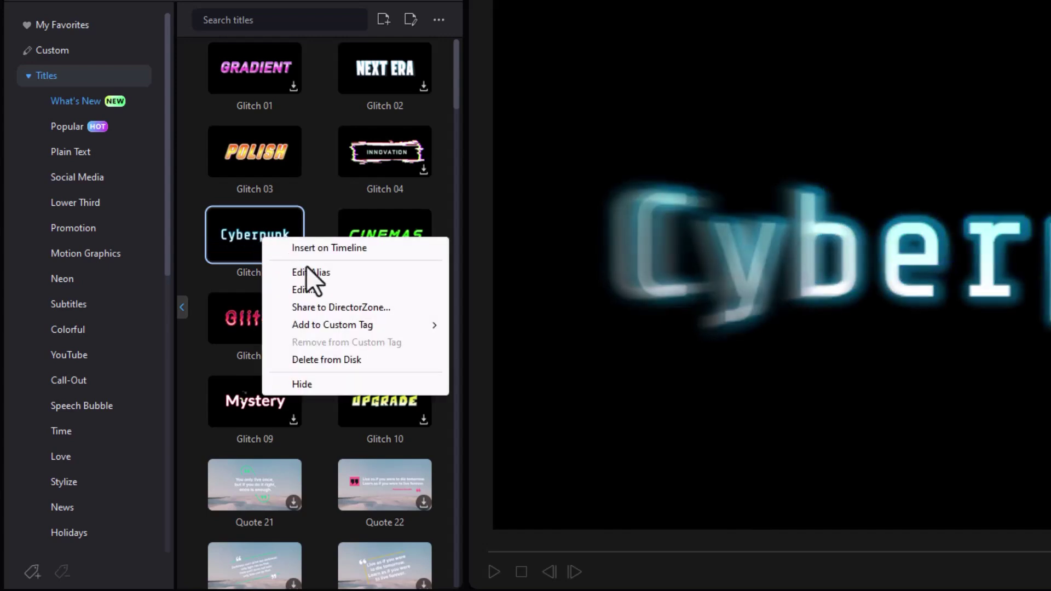
pyautogui.moveTo(342, 325)
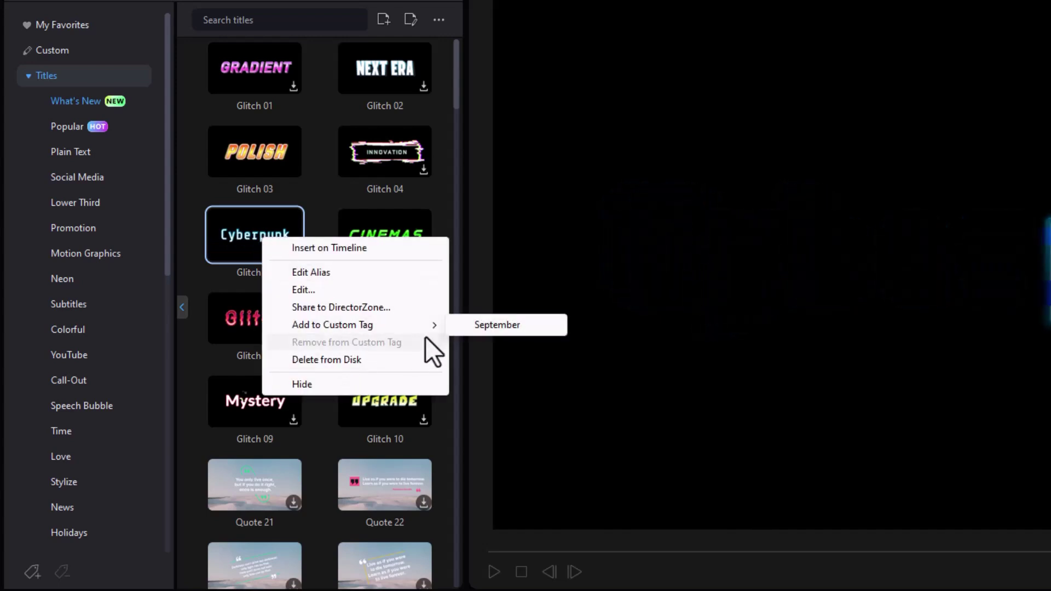
pyautogui.click(505, 324)
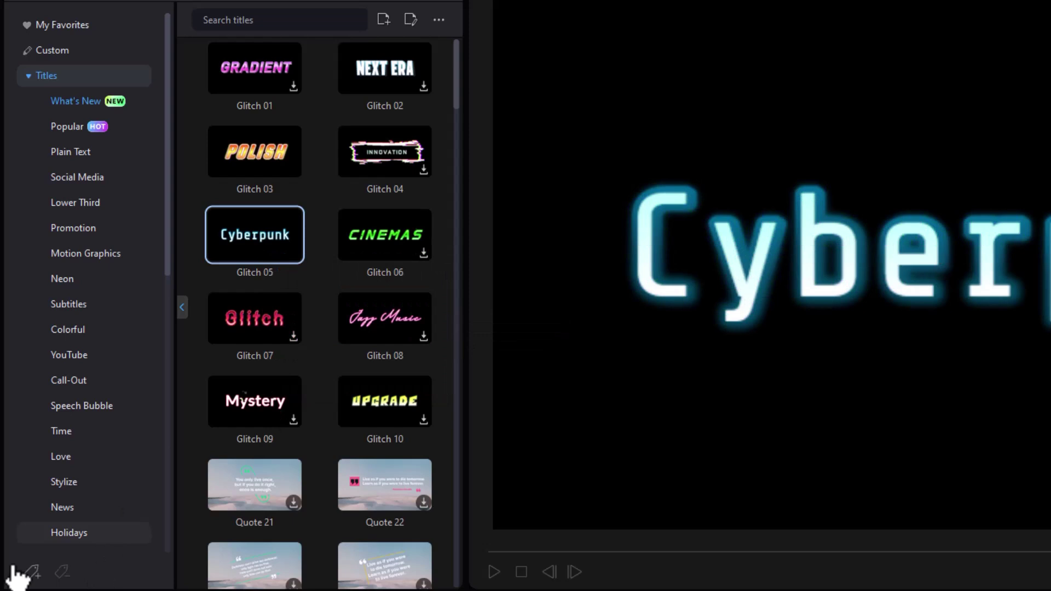
# Remove Glitch 05 from the September tag, leaving only Basketball Game.
pyautogui.scroll(-10, 134, 507)
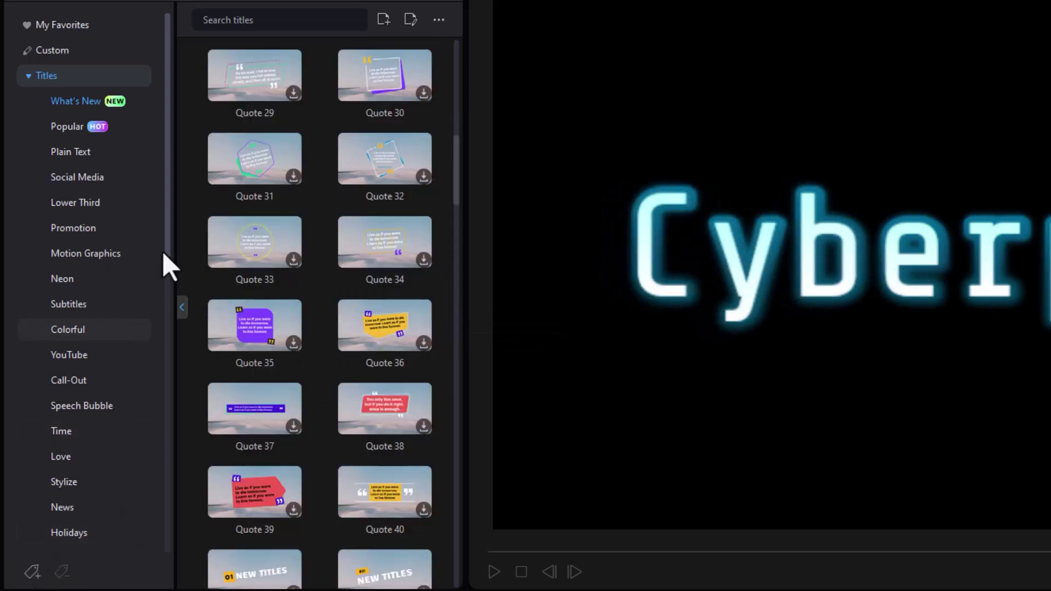
pyautogui.moveTo(167, 257); pyautogui.dragTo(167, 553)
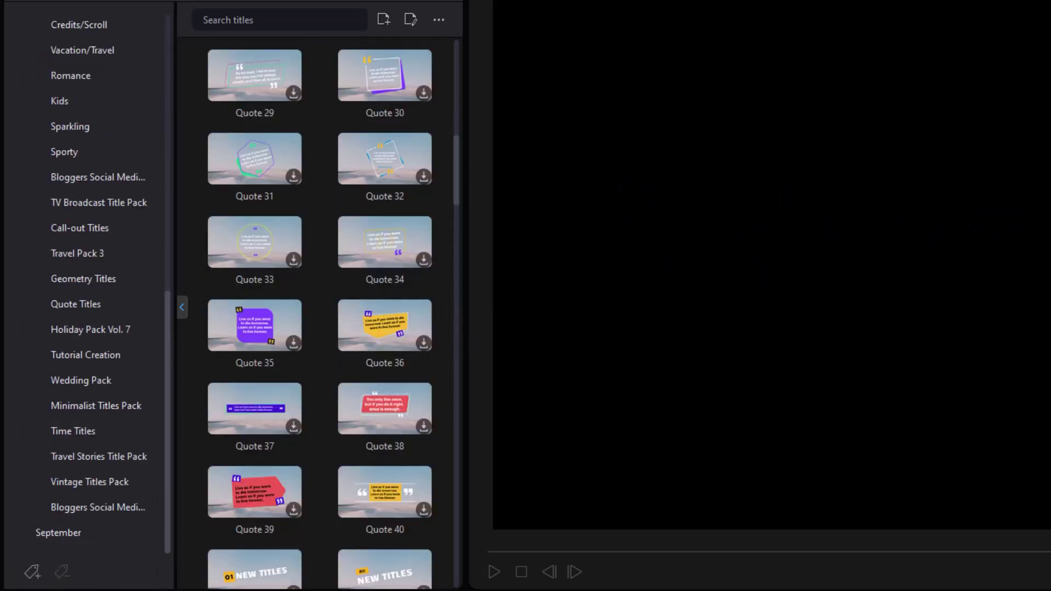
pyautogui.click(80, 534)
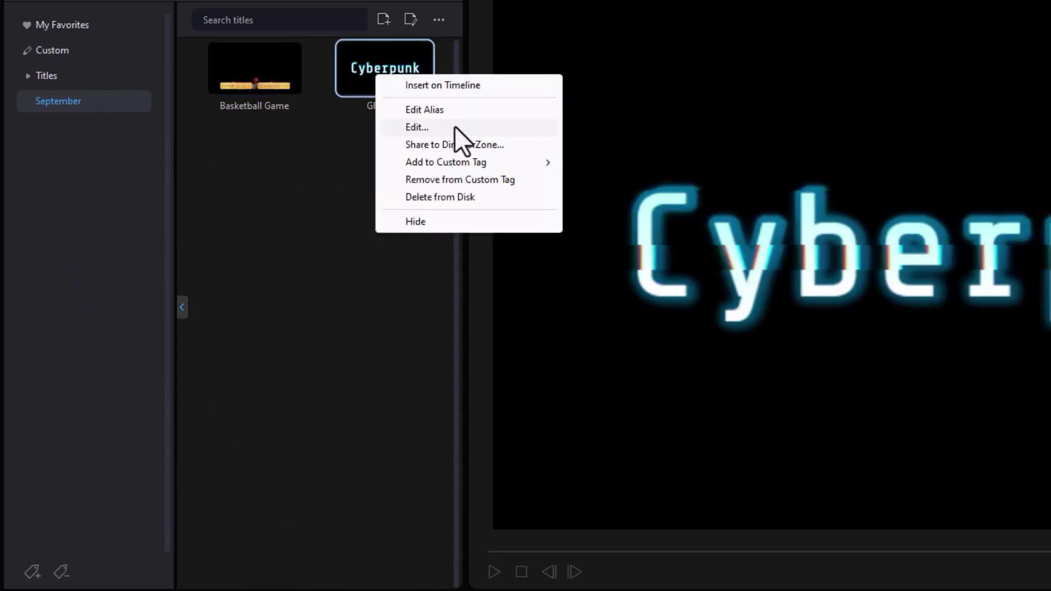
pyautogui.click(466, 178)
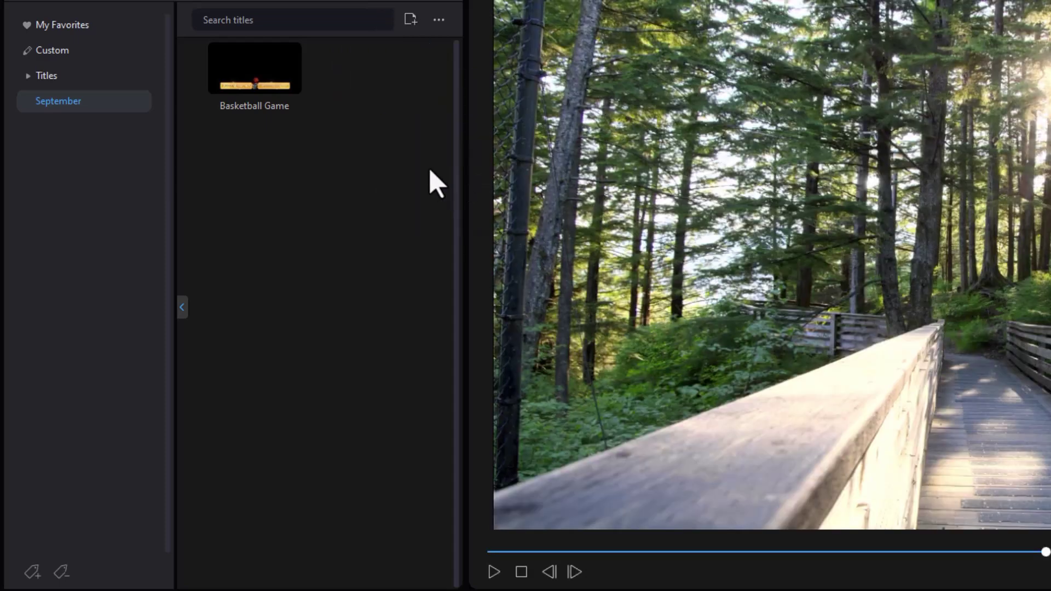
pyautogui.click(48, 76)
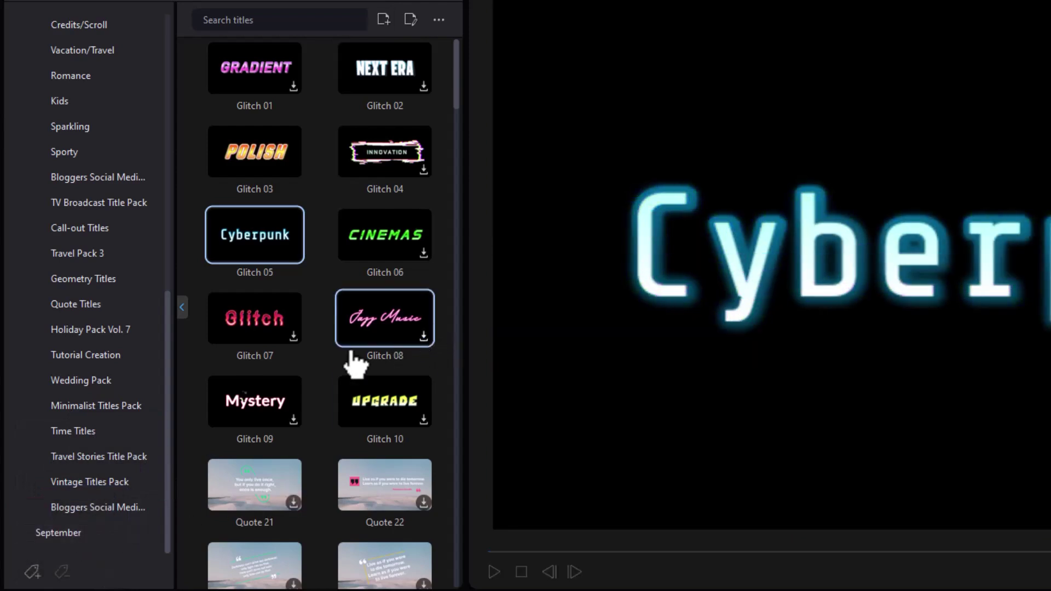
# Create an 'August' title tag and add the Basketball Game title to it.
pyautogui.click(32, 572)
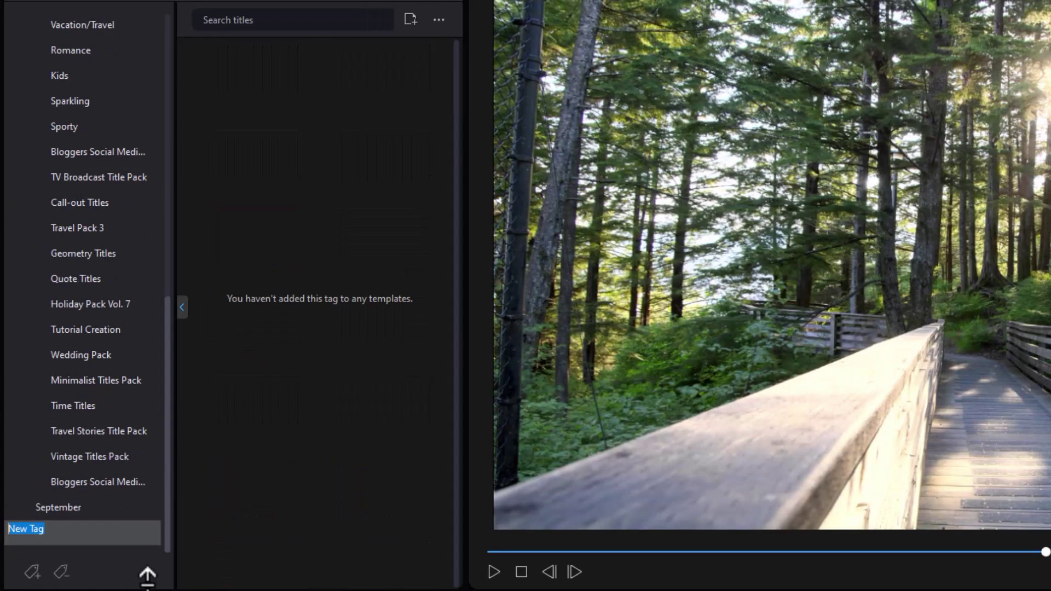
pyautogui.write('August')
pyautogui.press('Return')
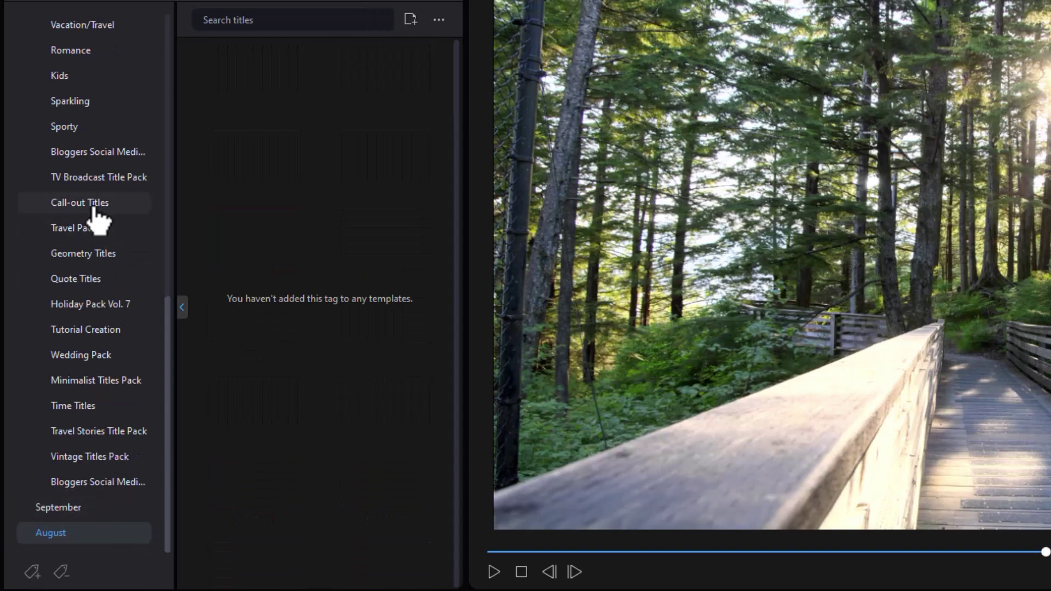
pyautogui.click(100, 127)
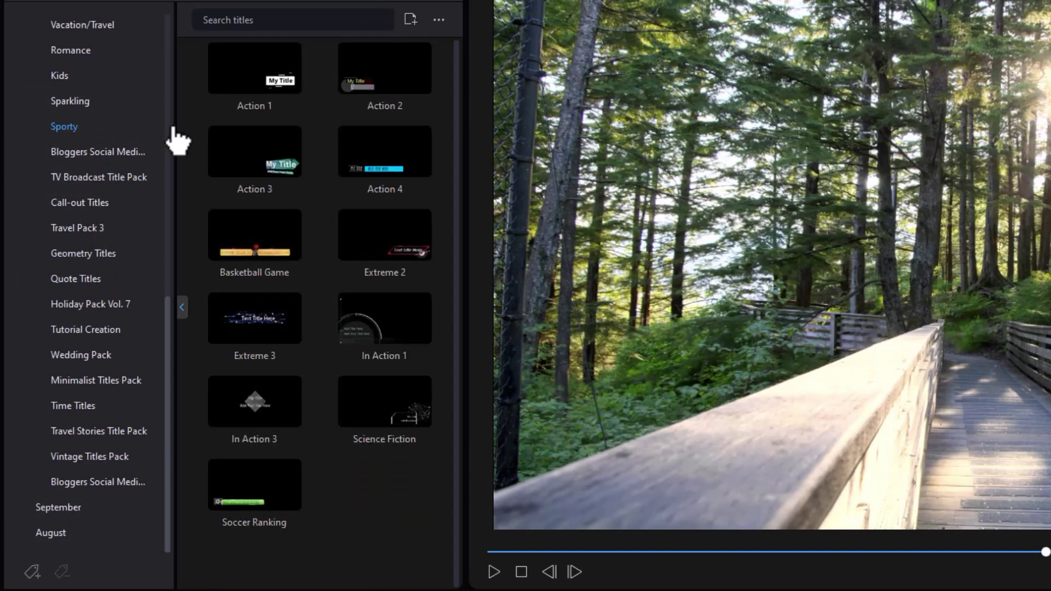
pyautogui.rightClick(273, 238)
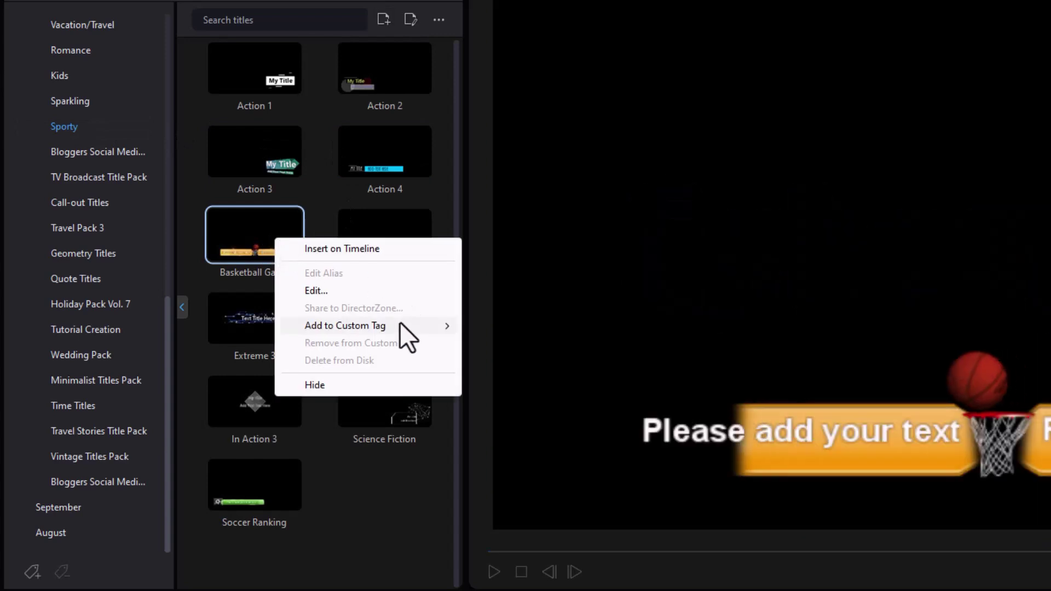
pyautogui.moveTo(400, 324)
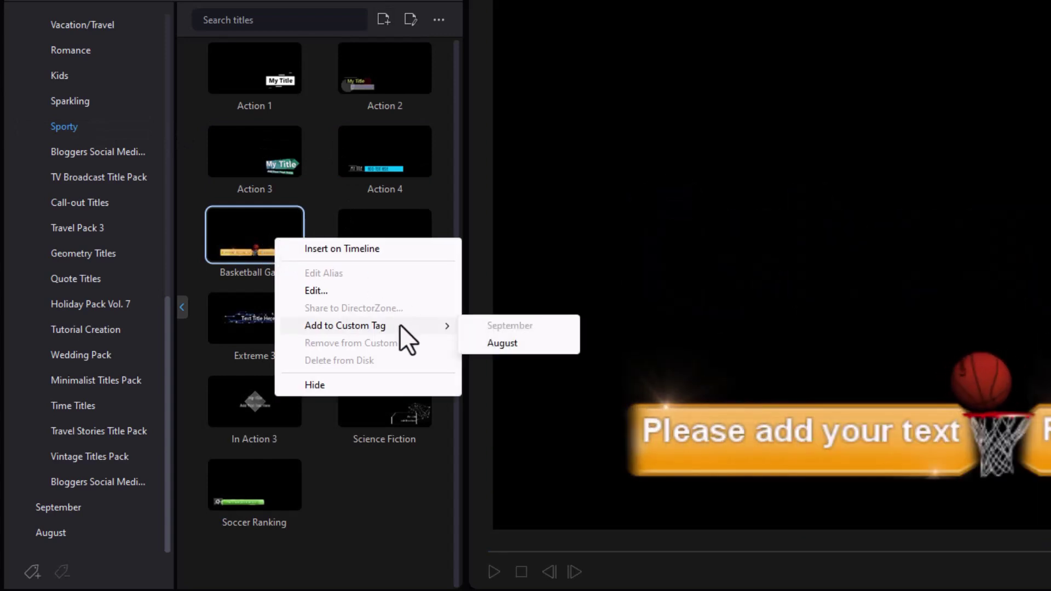
pyautogui.click(502, 343)
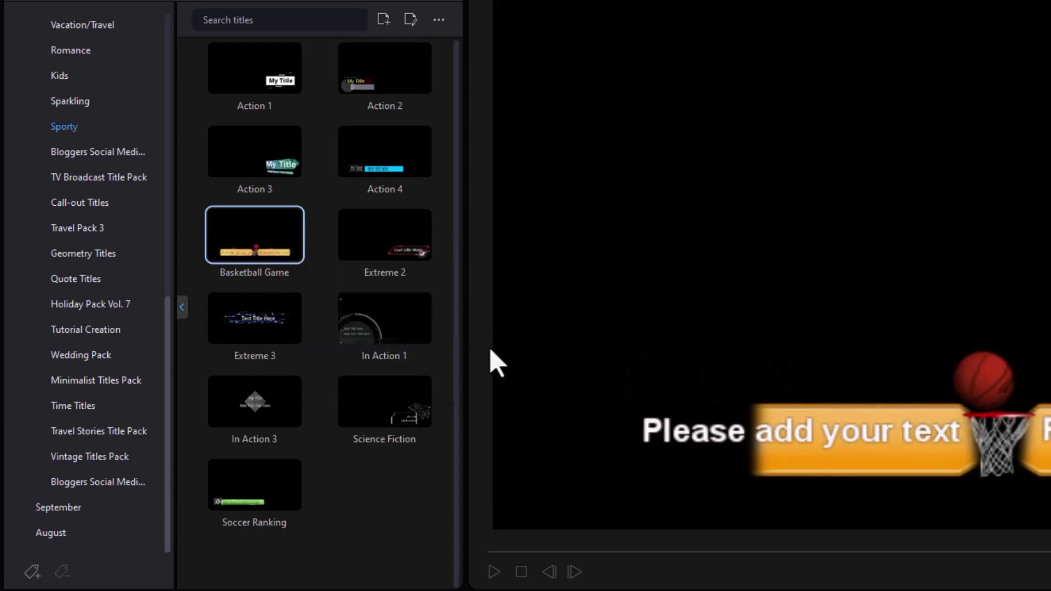
pyautogui.click(76, 534)
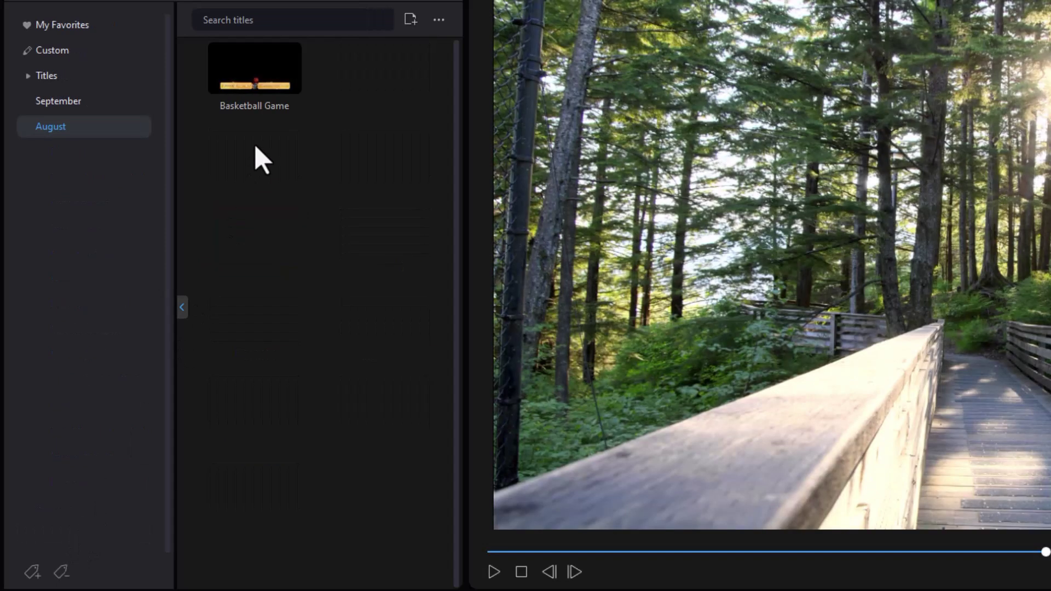
# Delete the August tag, then switch to the Transitions library.
pyautogui.click(86, 104)
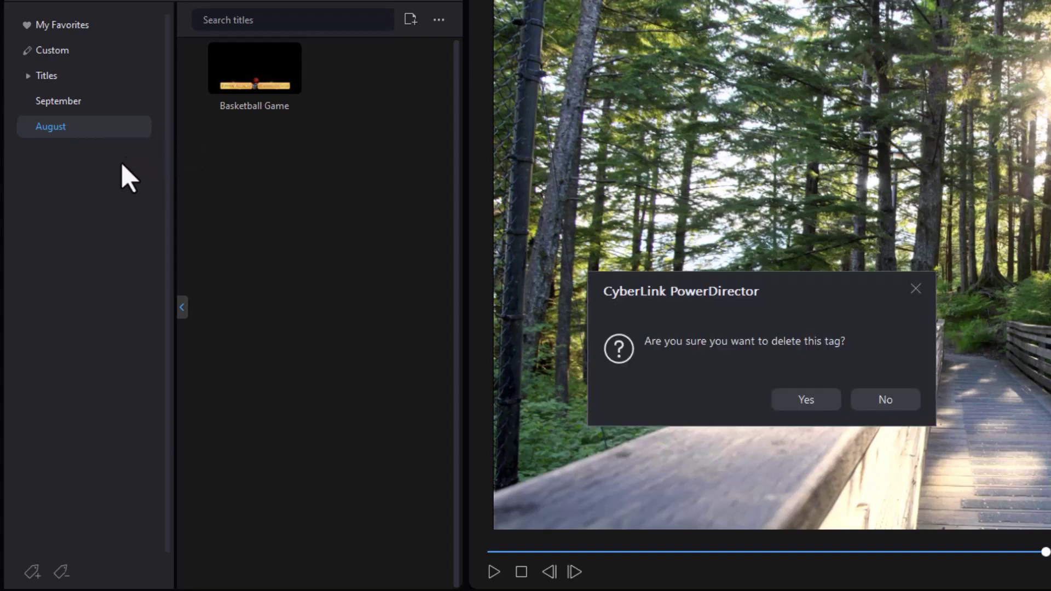
pyautogui.click(801, 400)
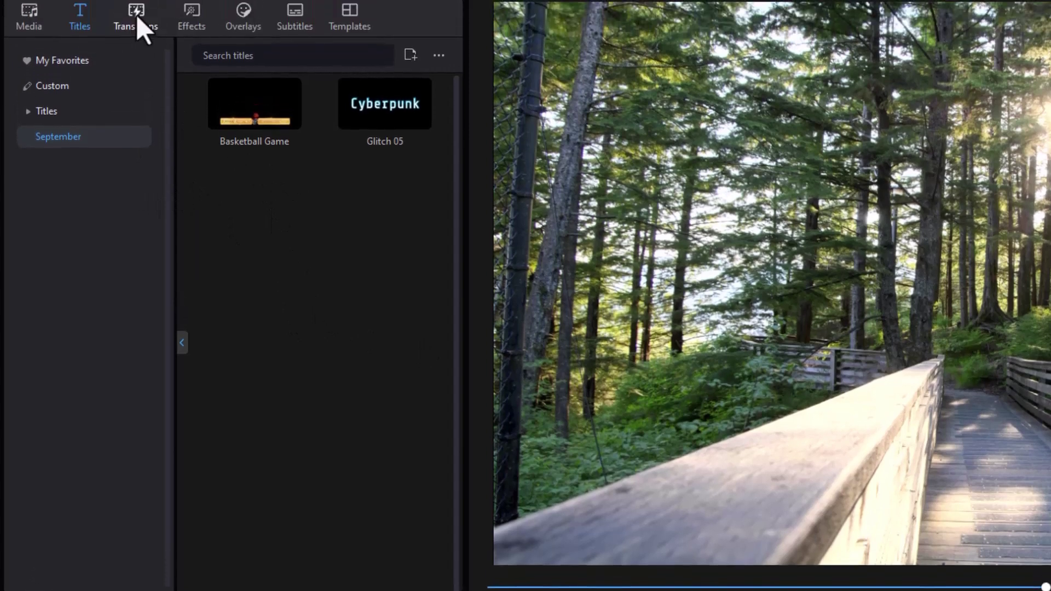
pyautogui.click(136, 52)
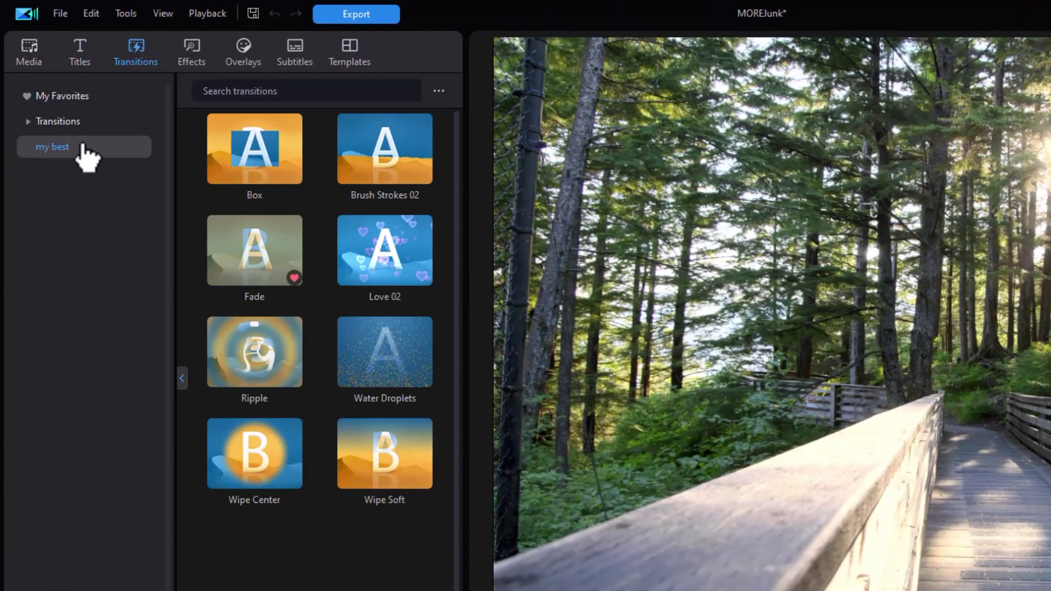
# Add the Shape 02 transition to the 'my best' tag and view that tag's transitions.
pyautogui.click(58, 122)
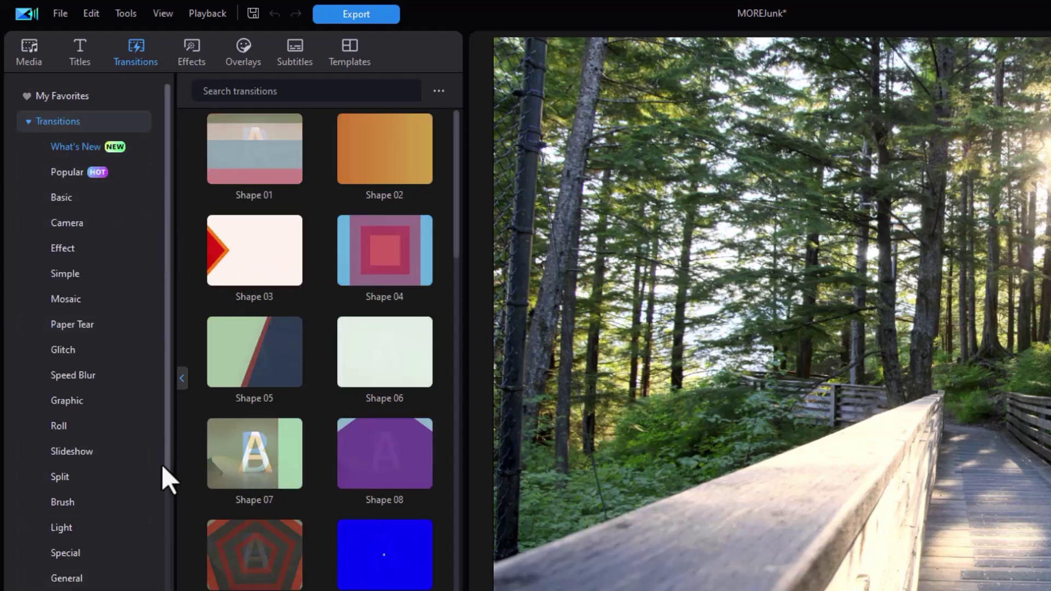
pyautogui.scroll(-3, 164, 528)
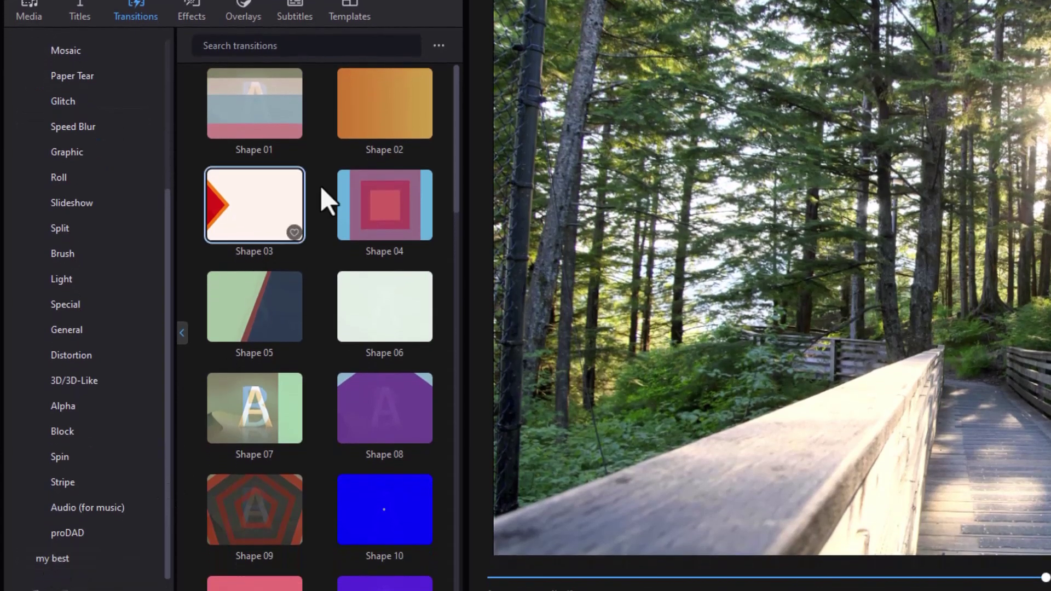
pyautogui.rightClick(389, 116)
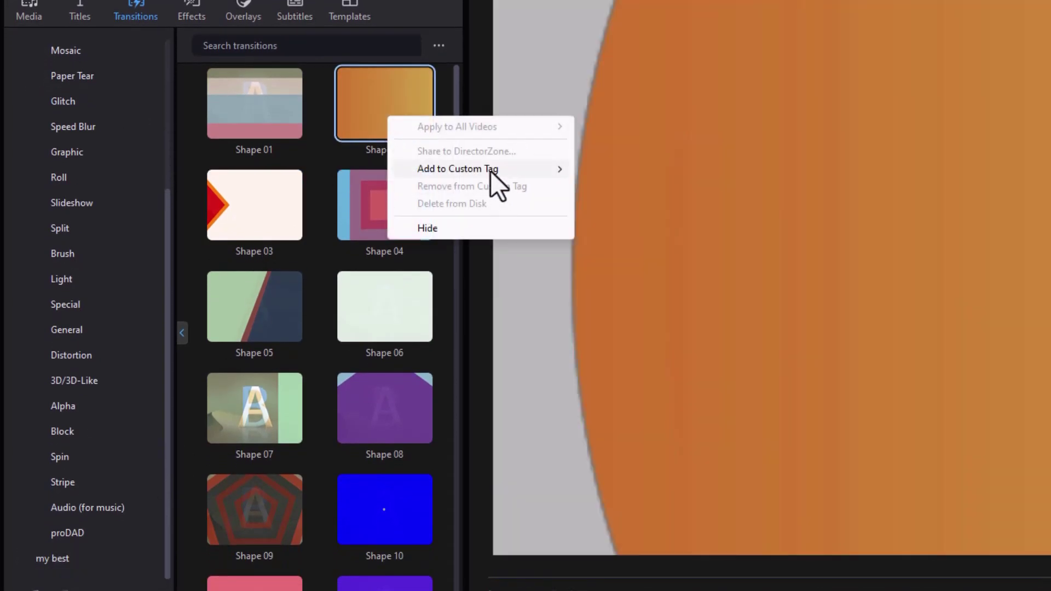
pyautogui.moveTo(492, 170)
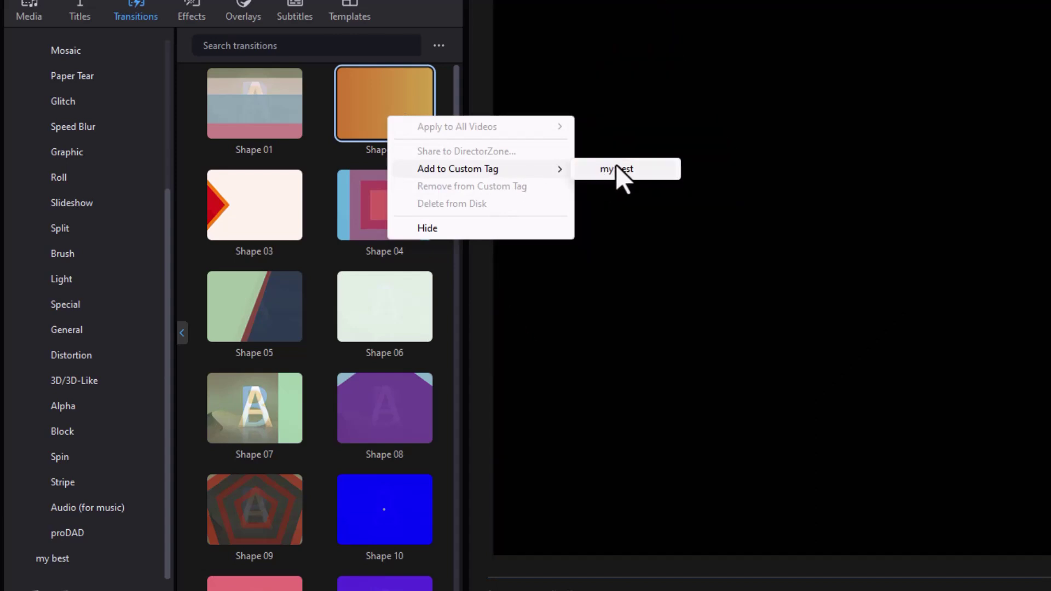
pyautogui.click(616, 168)
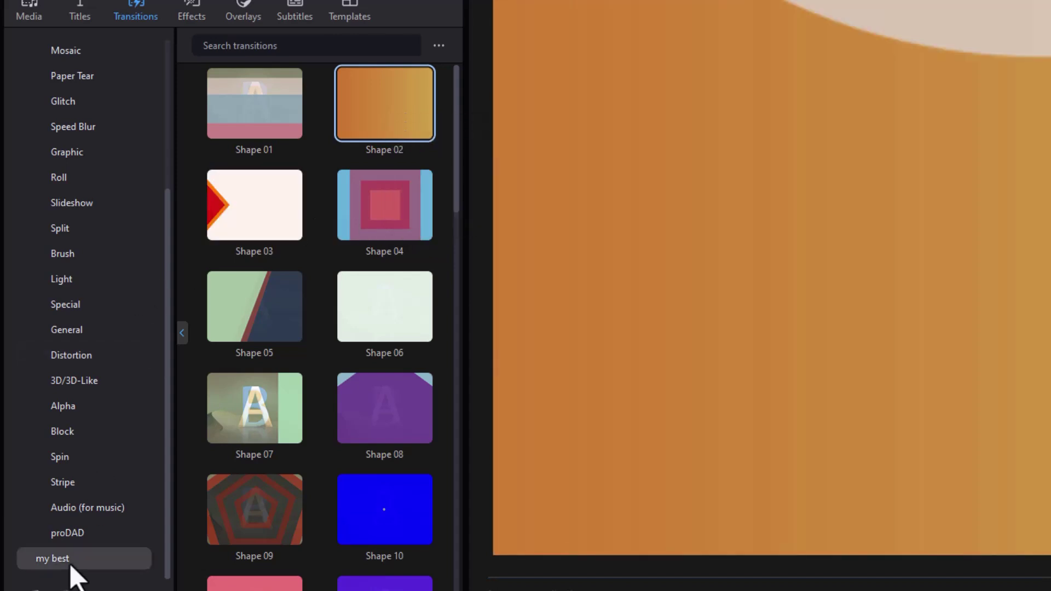
pyautogui.click(66, 560)
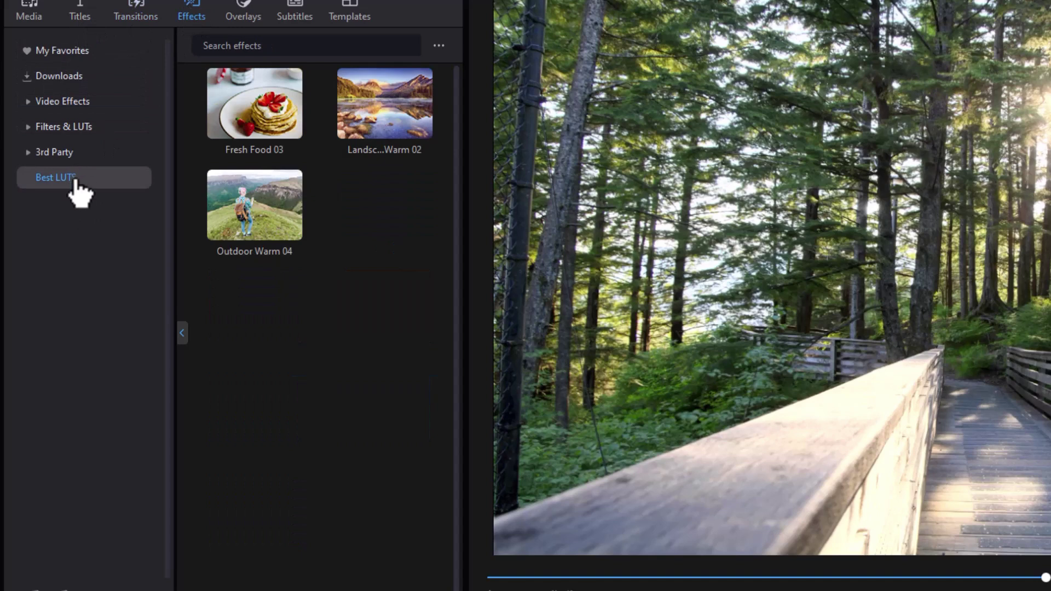
# Expand Filters & LUTs and select the Movie 01 filter.
pyautogui.click(78, 129)
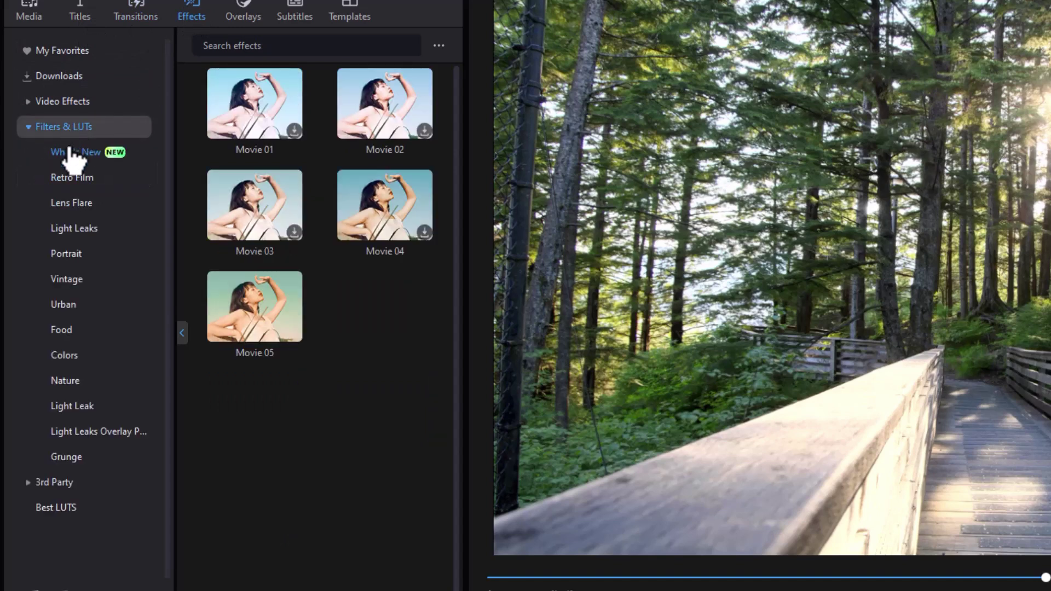
pyautogui.click(253, 112)
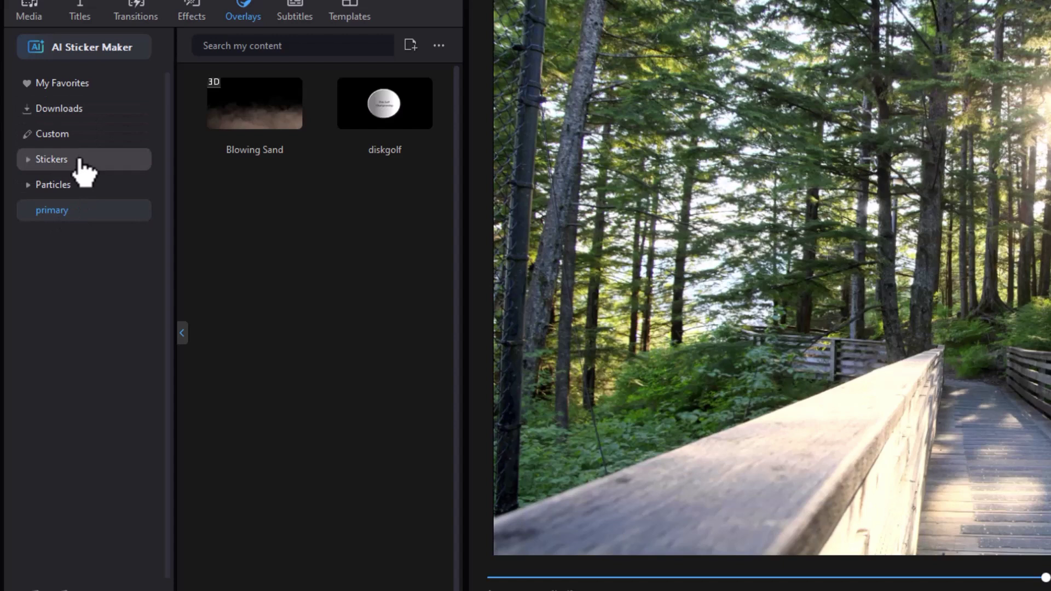
# Drag the Tutorial 23 sticker from the Stickers category onto the 'primary' overlay tag.
pyautogui.click(80, 160)
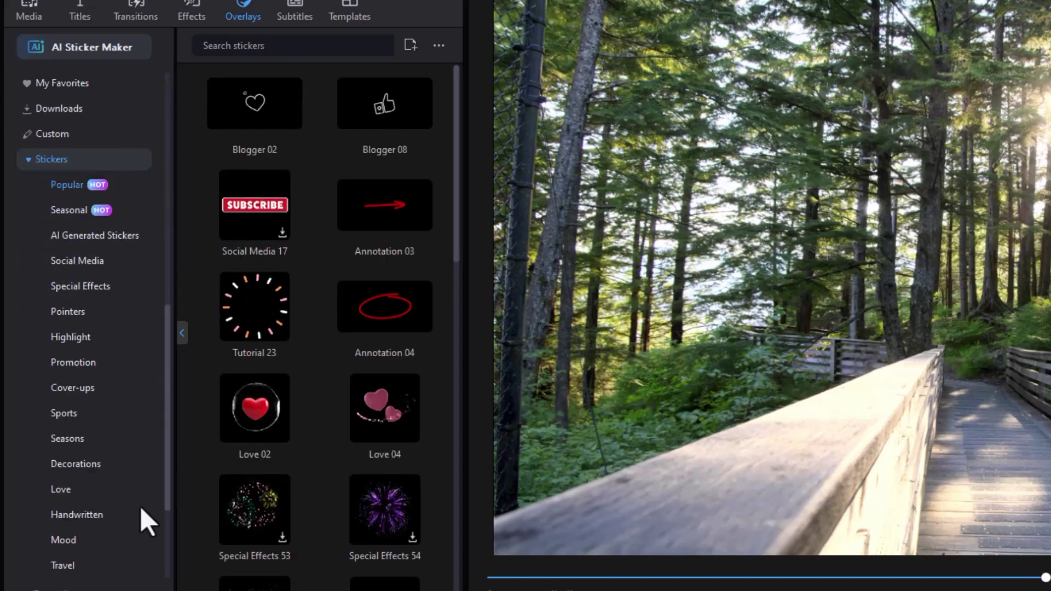
pyautogui.scroll(-10, 140, 506)
pyautogui.moveTo(257, 320); pyautogui.dragTo(90, 574)
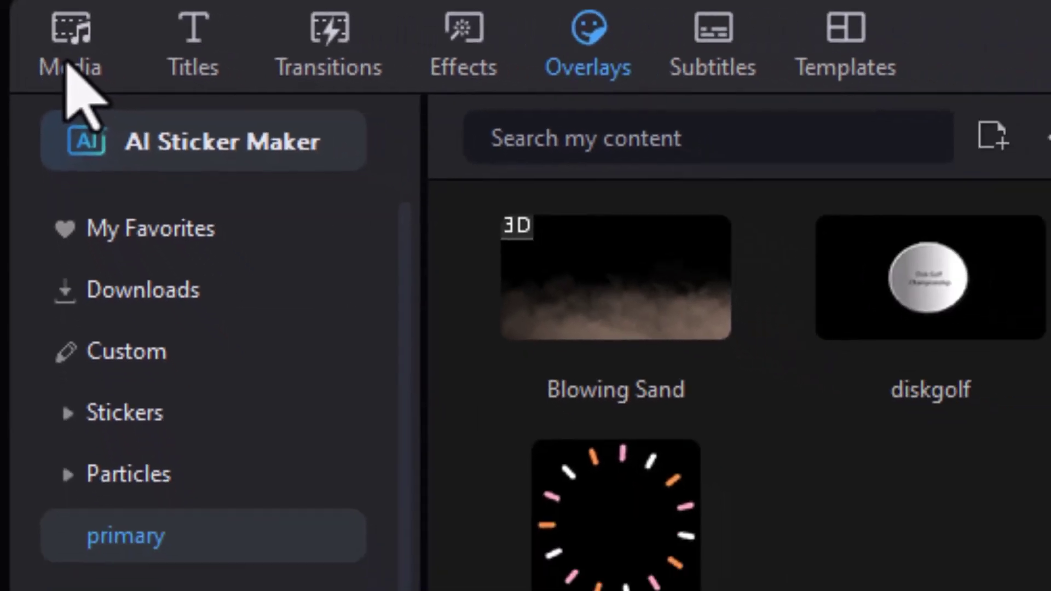
pyautogui.click(87, 76)
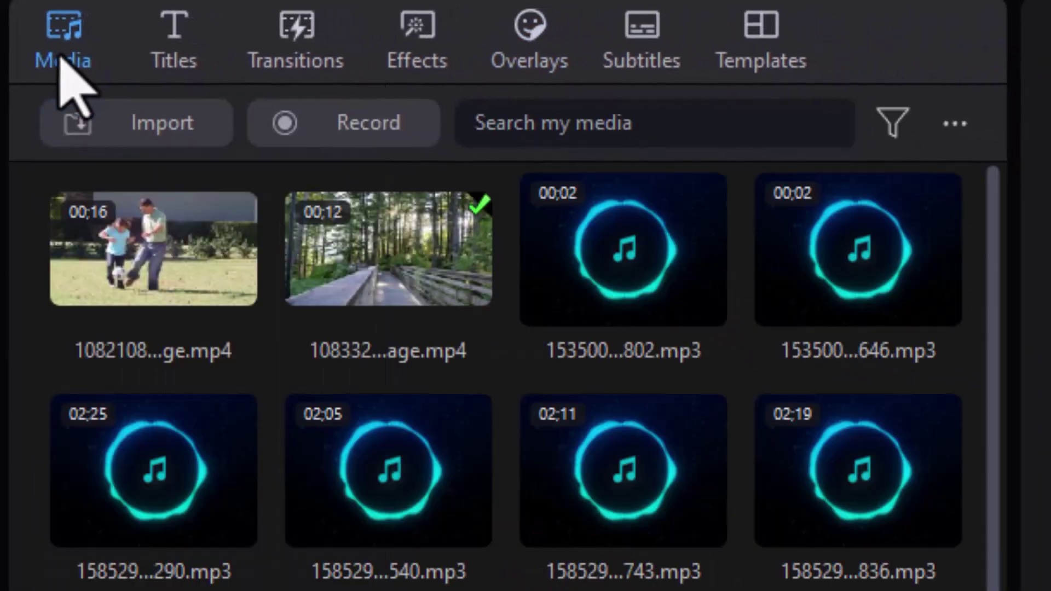
# Filter the media library to Videos Only and expand the My Media folder.
pyautogui.click(893, 123)
pyautogui.click(998, 185)
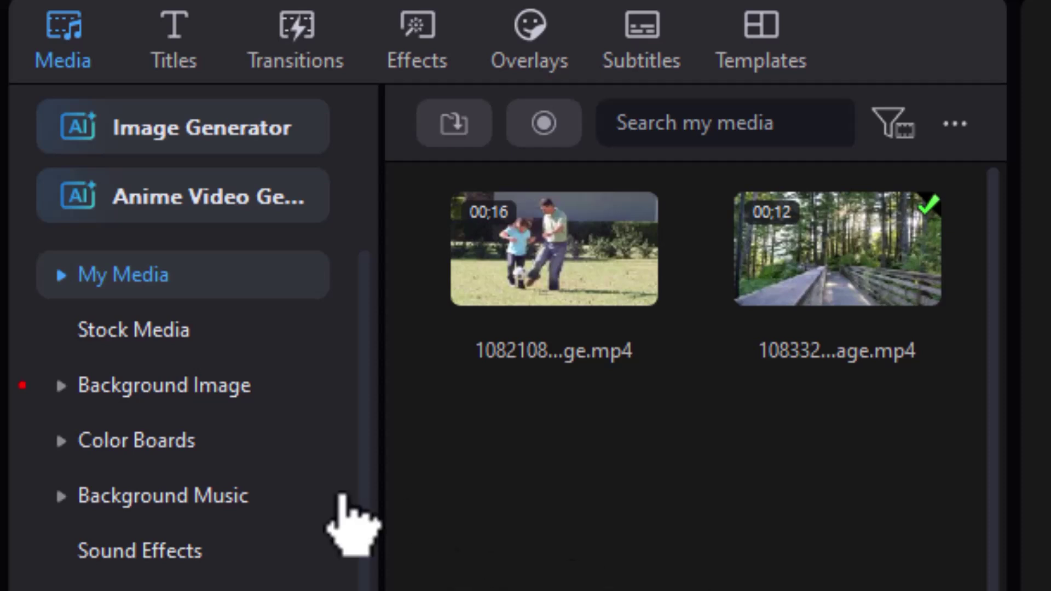
pyautogui.click(160, 276)
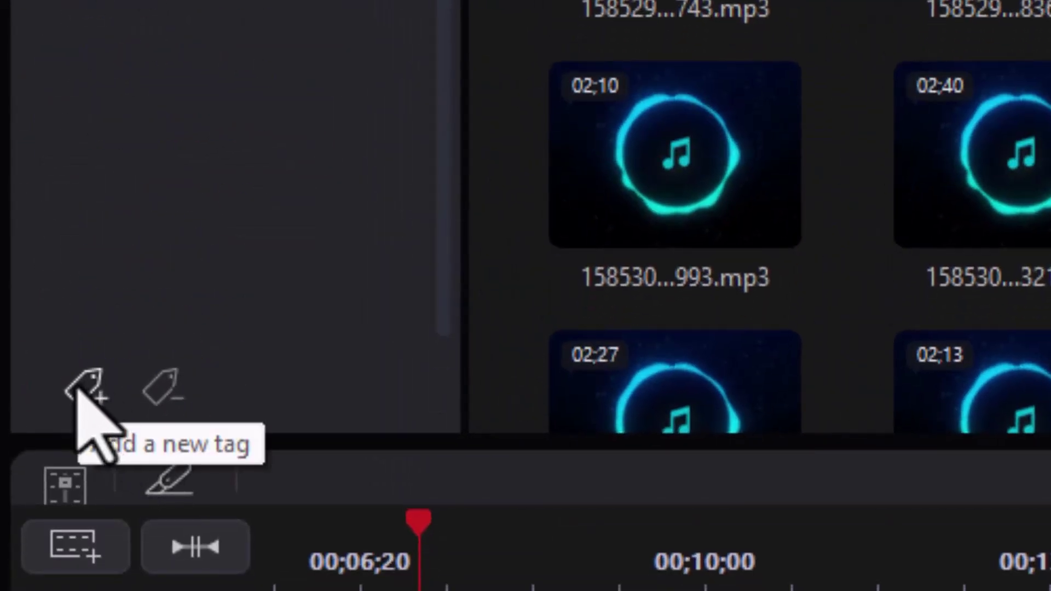
# Create a new custom media tag named 'sample'.
pyautogui.click(77, 392)
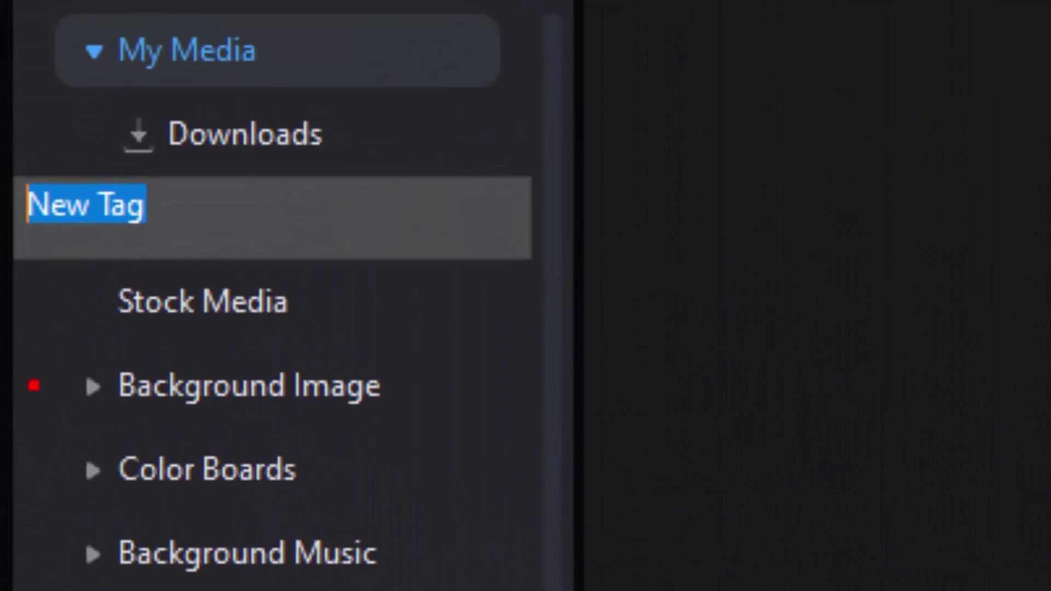
pyautogui.write('sample')
pyautogui.press('Return')
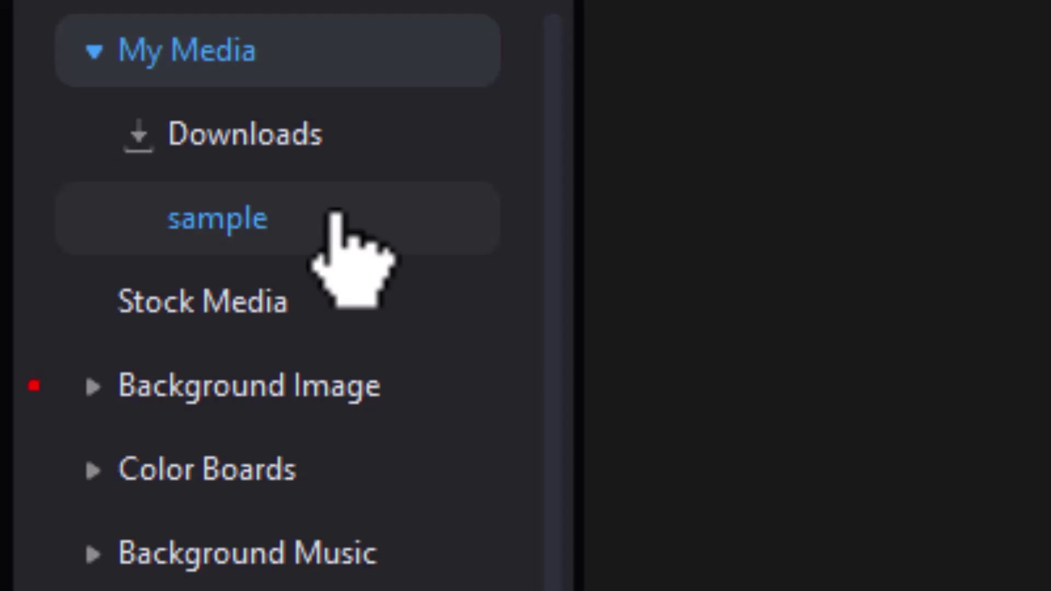
# Tag the 1082108_soccerFun_HD_Footage.mp4 clip as 'sample' and confirm it appears under that tag.
pyautogui.click(337, 61)
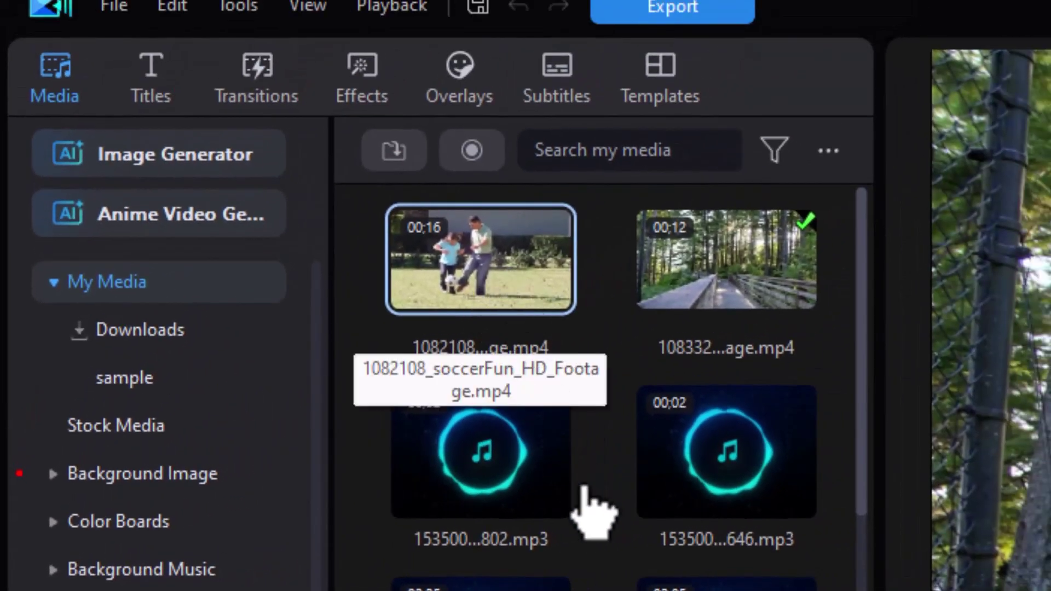
pyautogui.rightClick(584, 495)
pyautogui.moveTo(591, 518)
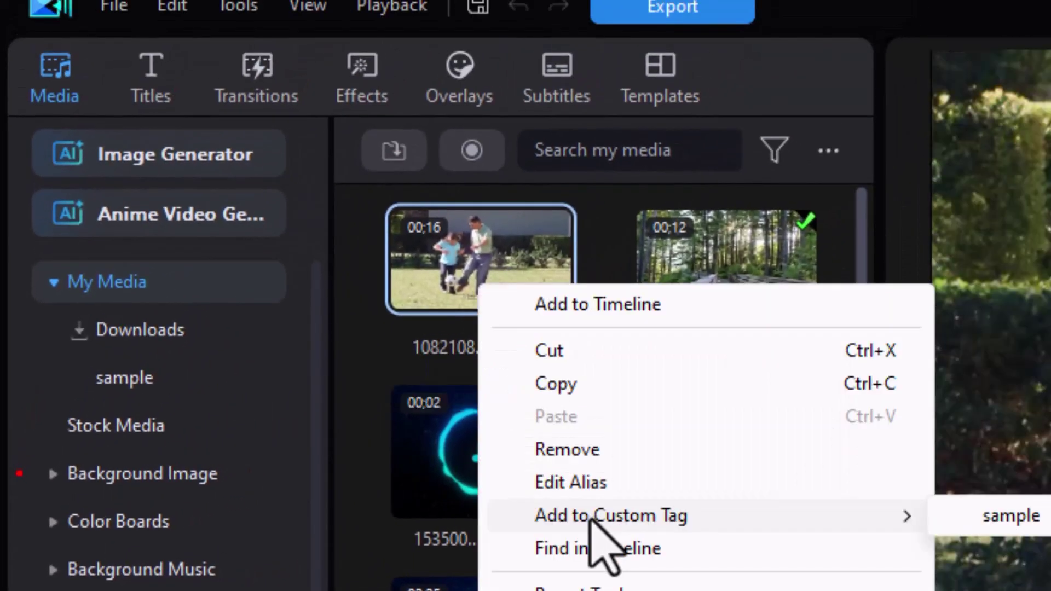
pyautogui.click(1019, 519)
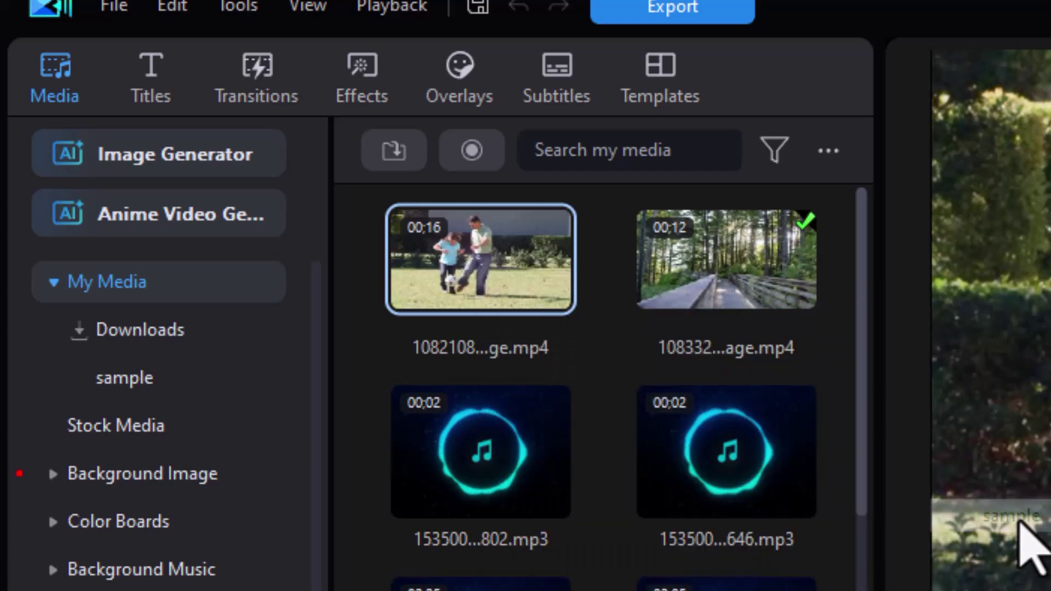
pyautogui.click(192, 376)
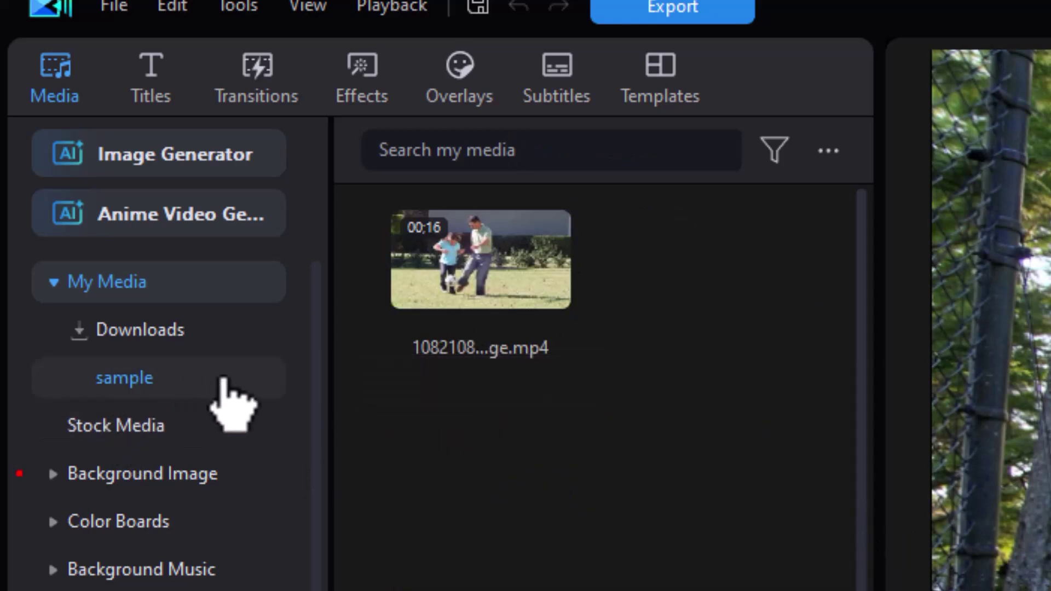
pyautogui.click(215, 300)
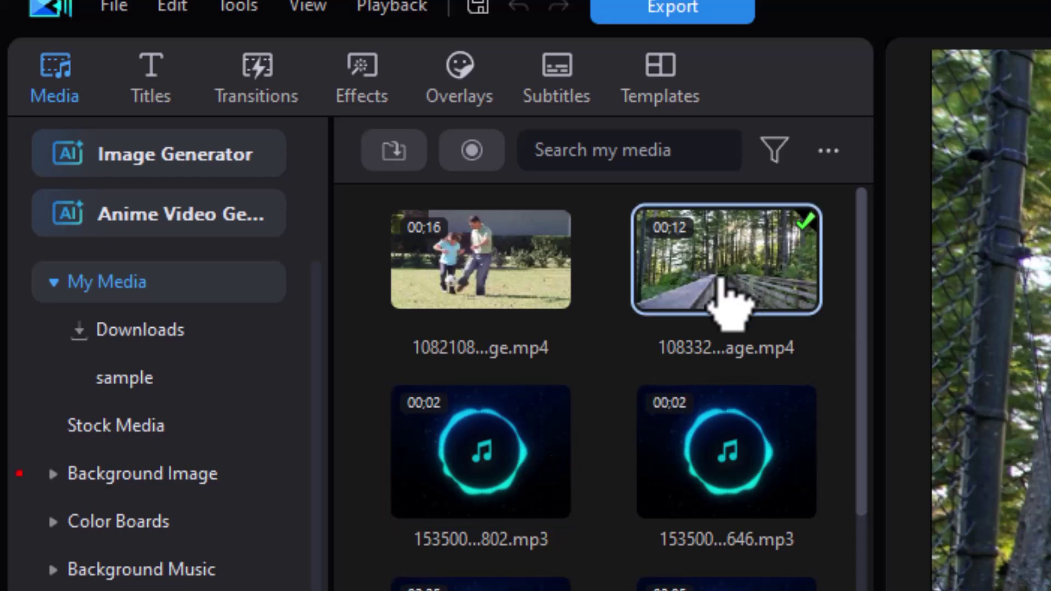
pyautogui.click(164, 425)
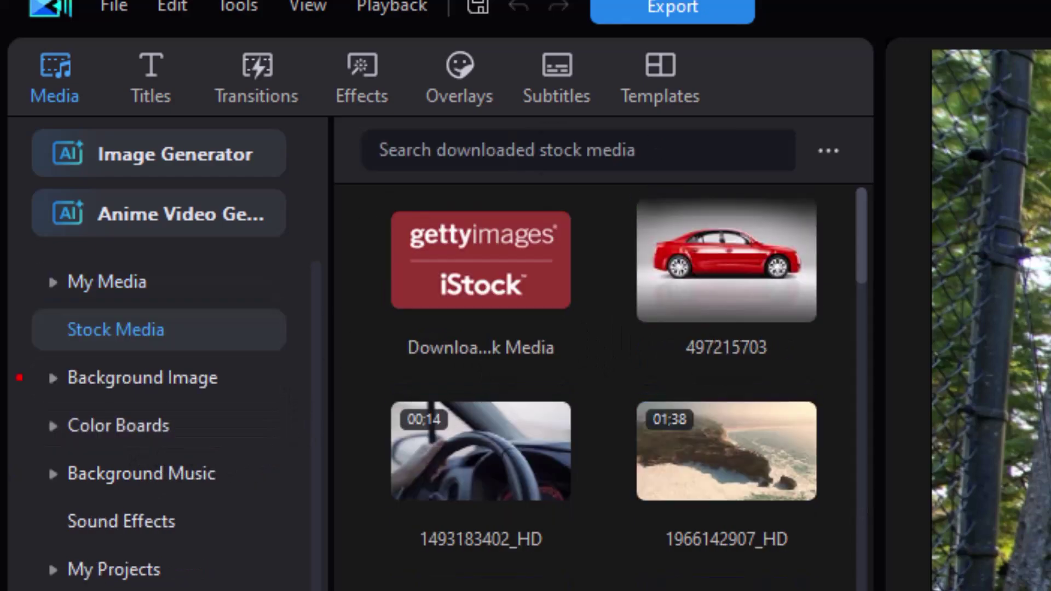
# Create a new Stock Media tag named 'use first'.
pyautogui.click(533, 344)
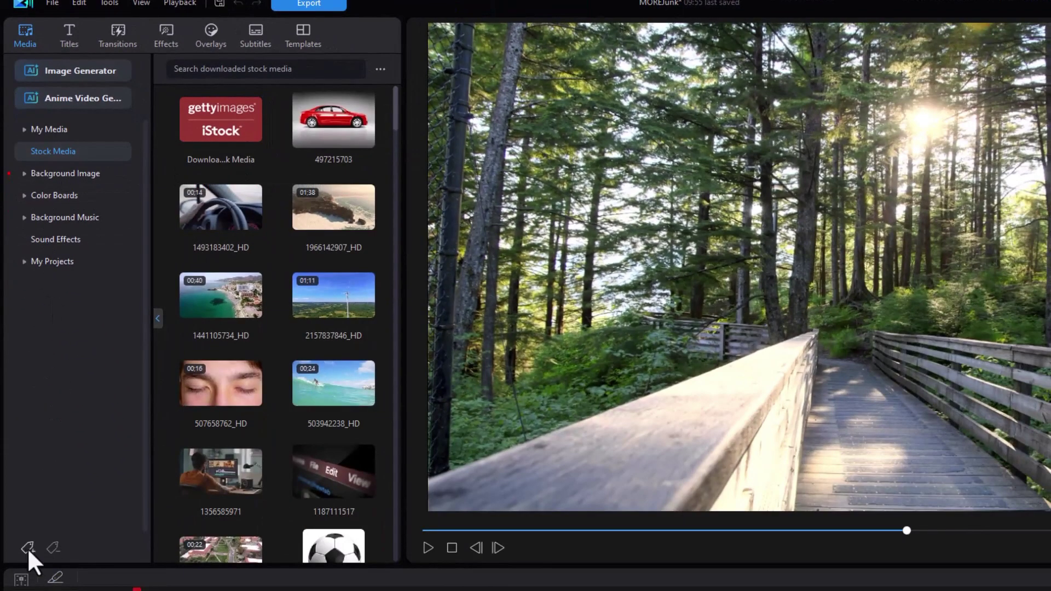
pyautogui.click(28, 547)
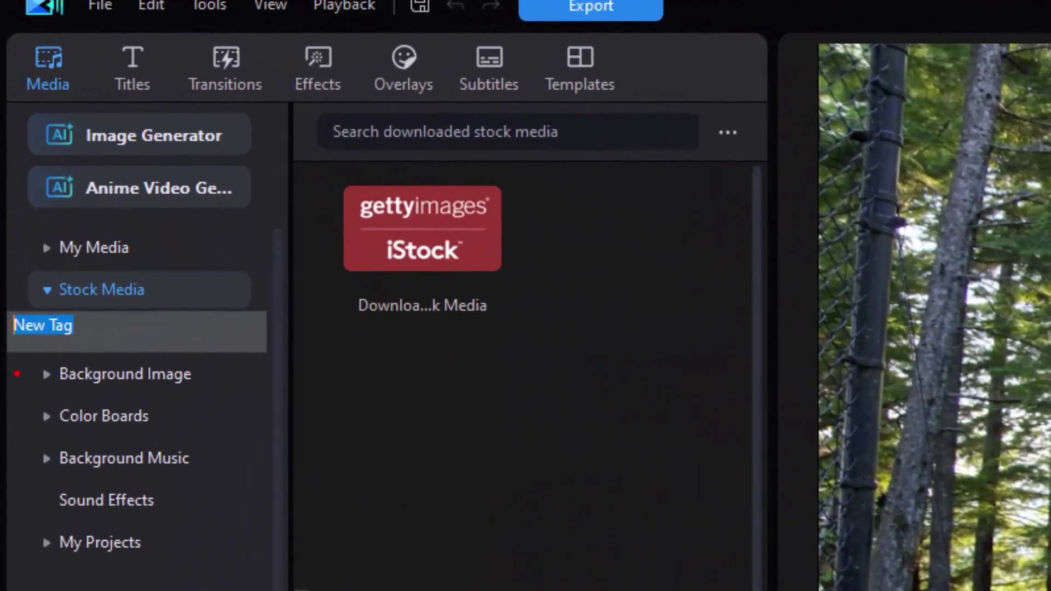
pyautogui.write('u')
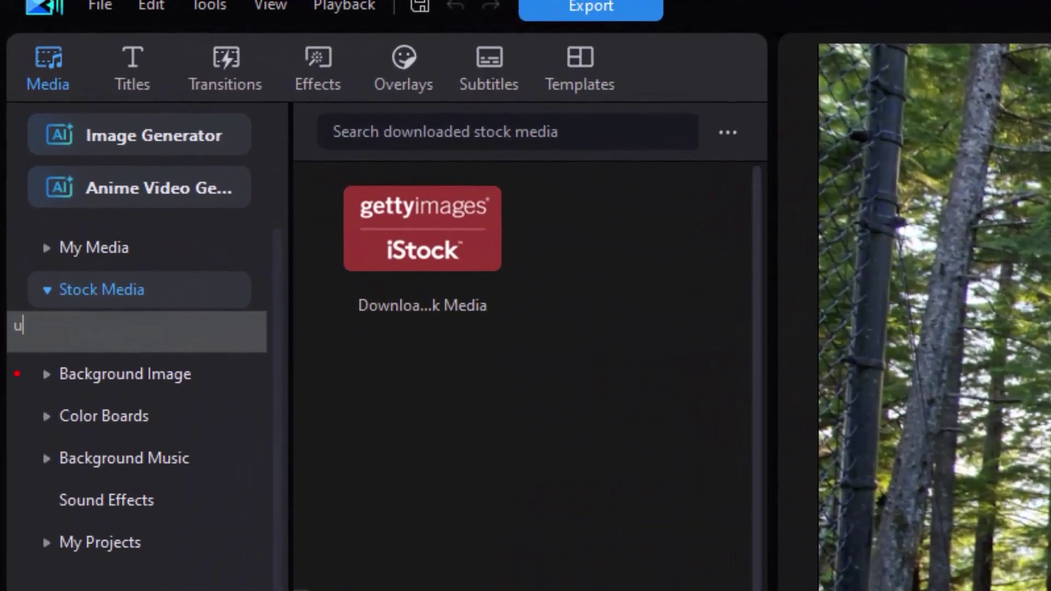
pyautogui.write('se first')
pyautogui.click(122, 319)
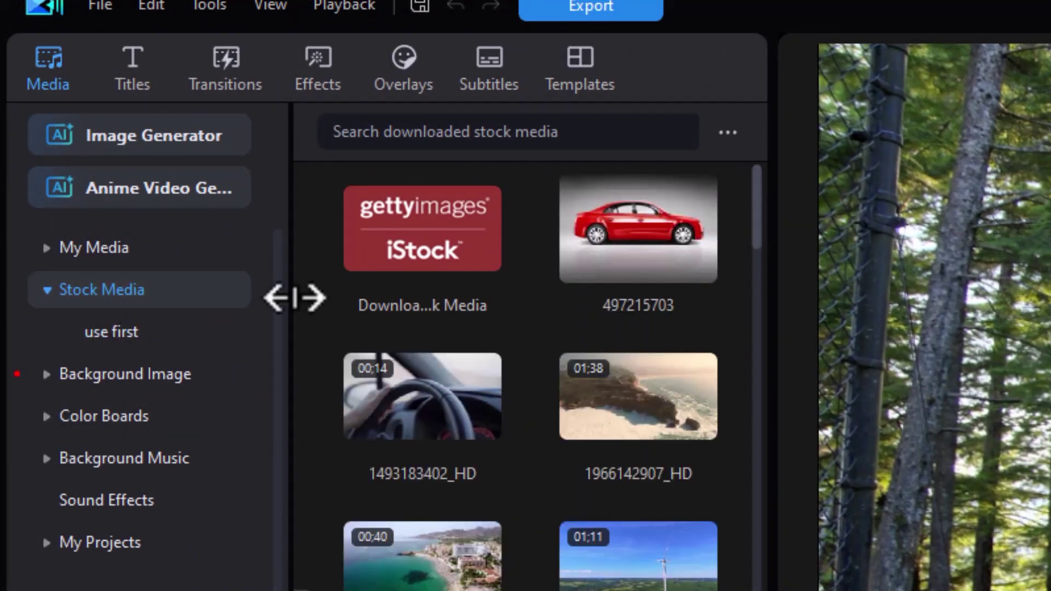
pyautogui.rightClick(665, 223)
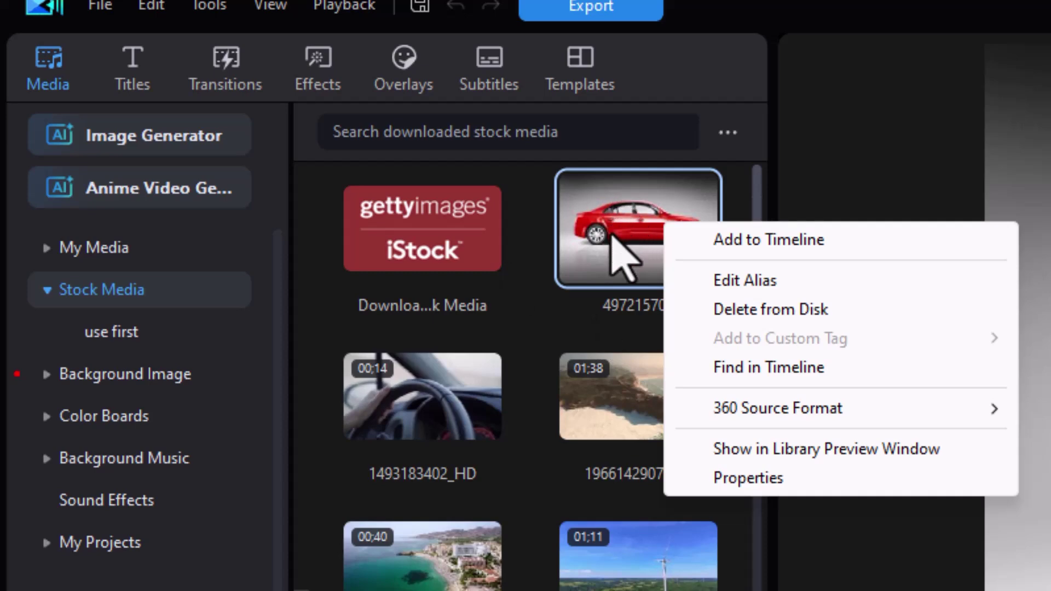
pyautogui.moveTo(612, 237); pyautogui.dragTo(181, 332)
pyautogui.moveTo(429, 410); pyautogui.dragTo(174, 331)
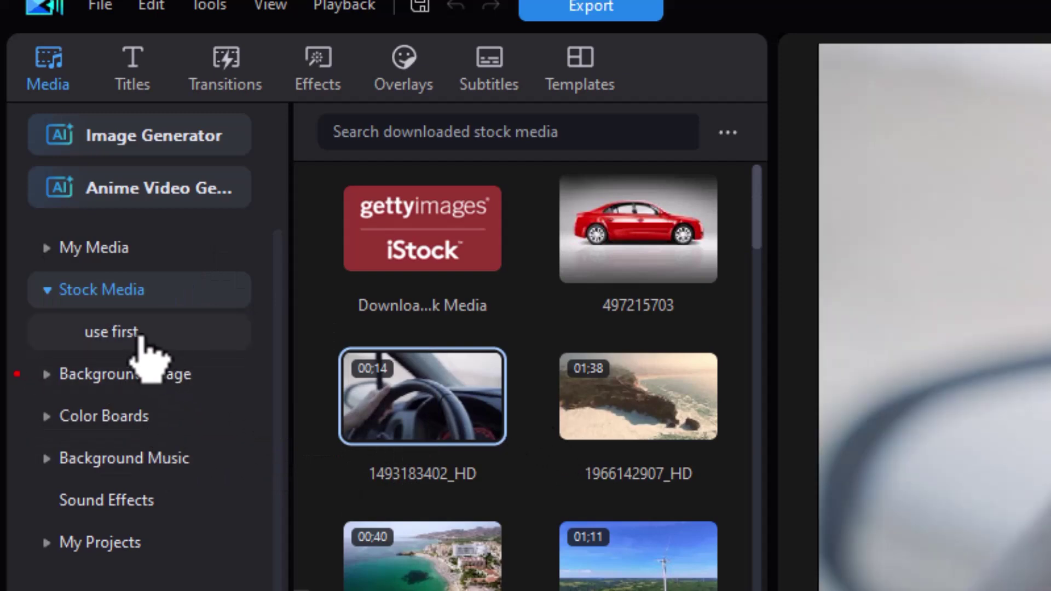
pyautogui.click(140, 336)
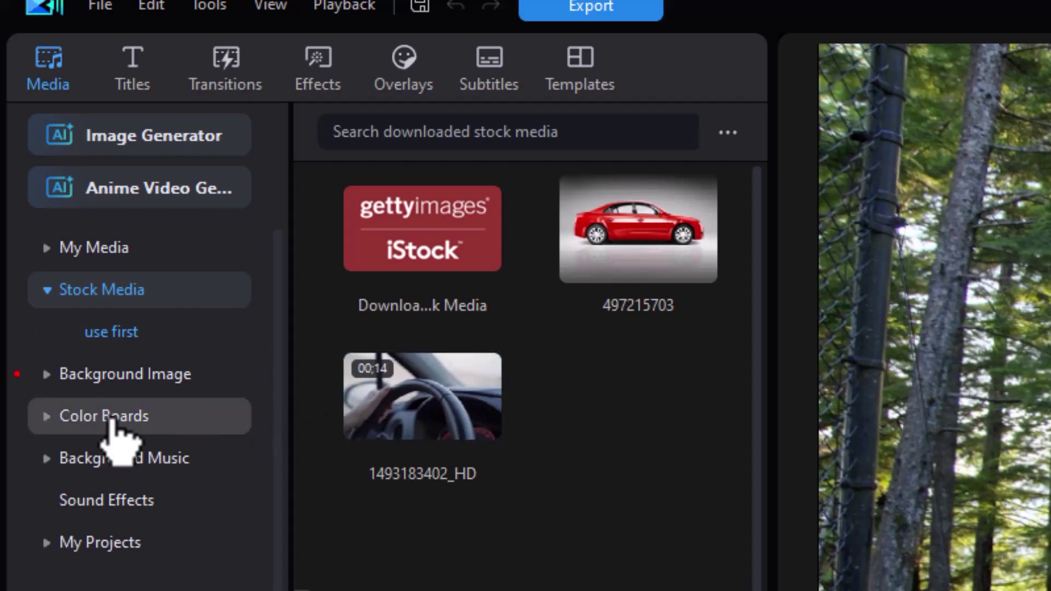
pyautogui.click(110, 417)
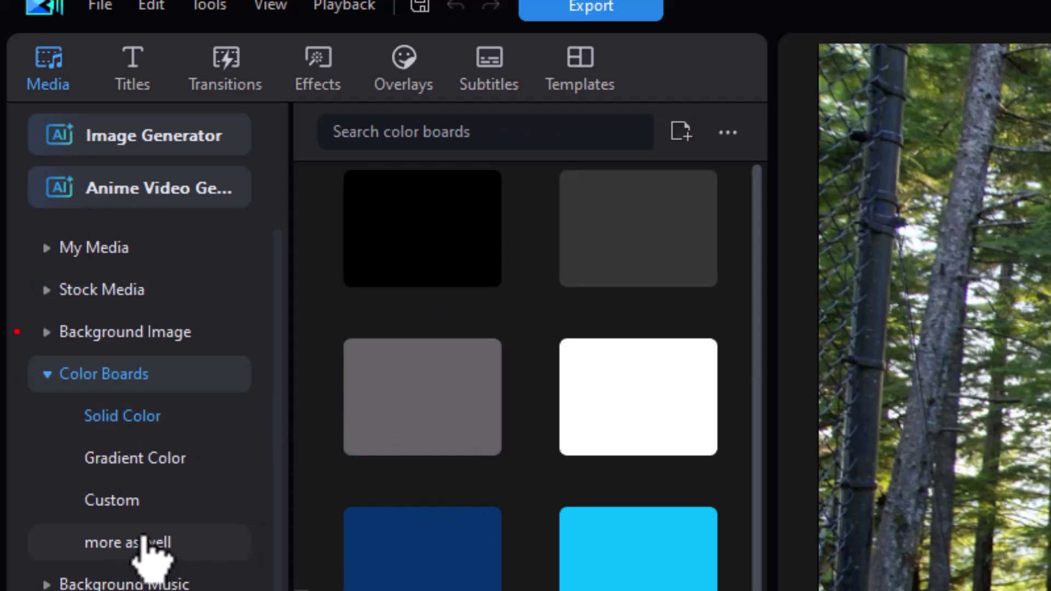
# Drag the light-blue colour board into the 'more as well' tag and view its contents.
pyautogui.moveTo(651, 577); pyautogui.dragTo(159, 547)
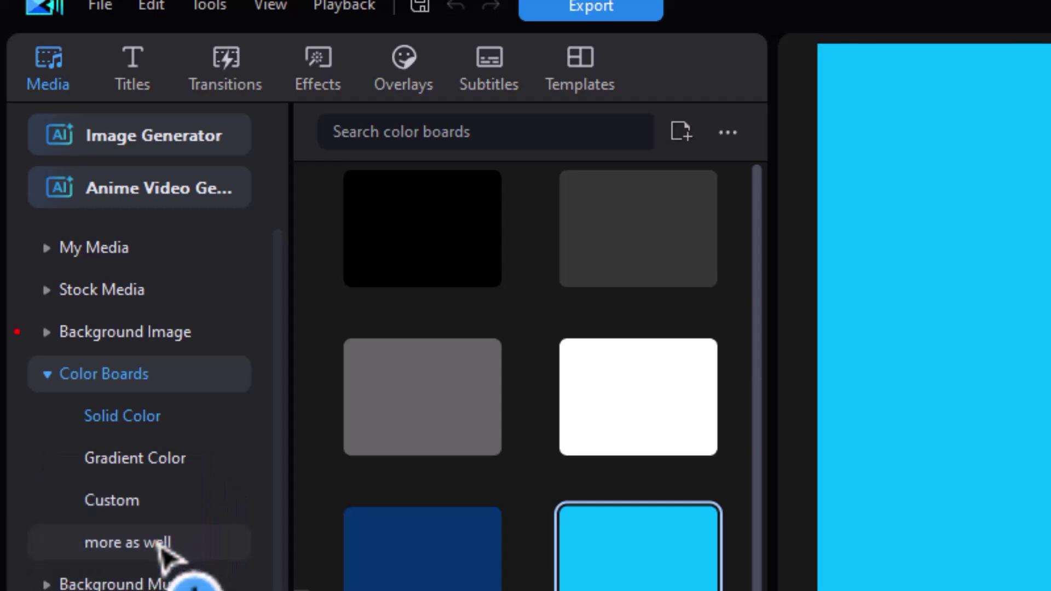
pyautogui.click(163, 552)
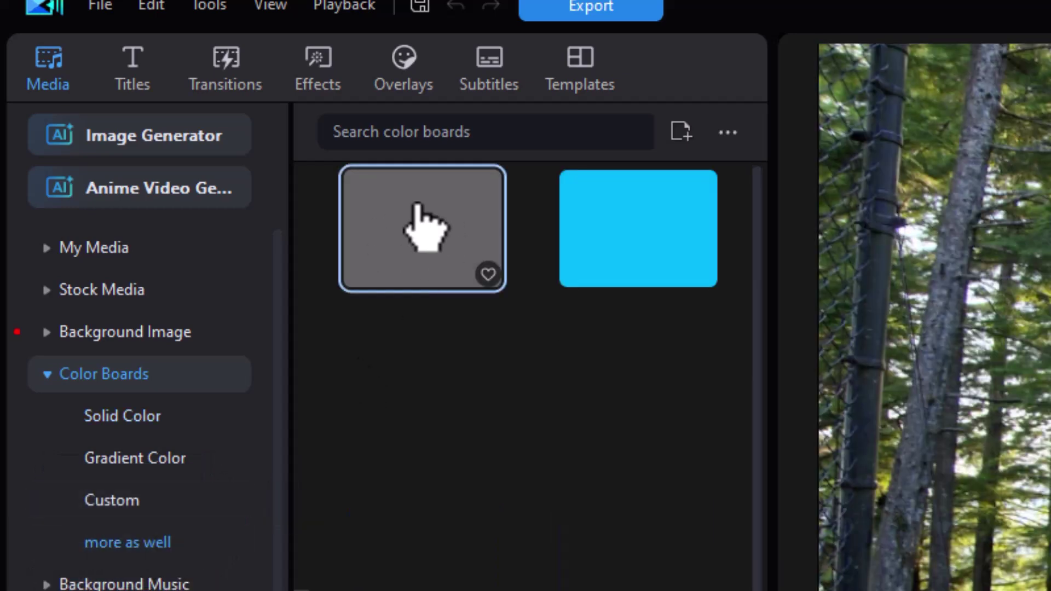
pyautogui.click(432, 243)
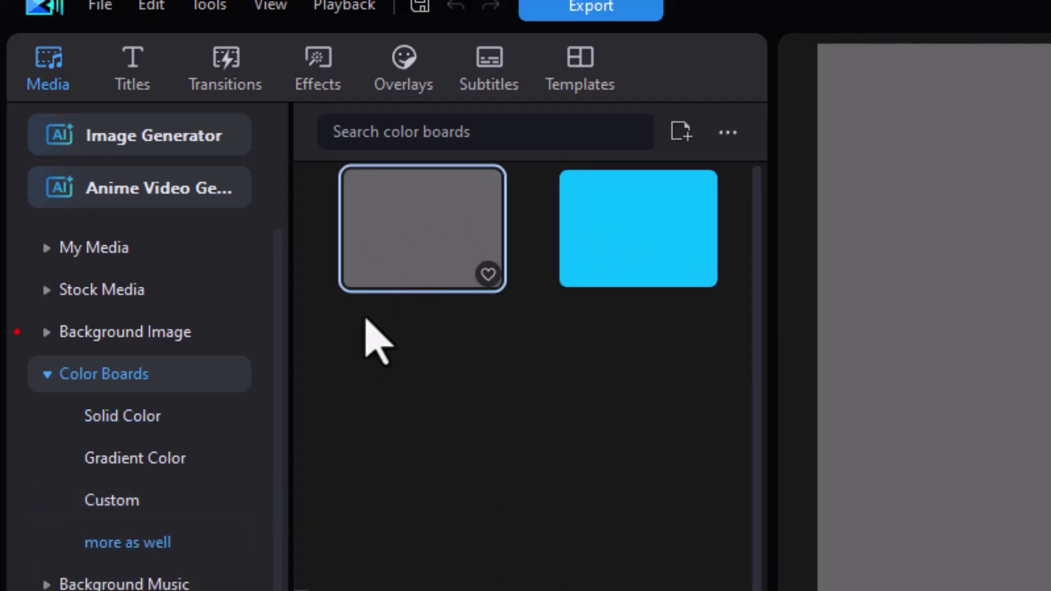
# Delete the 'more as well' tag, confirming the deletion.
pyautogui.rightClick(159, 544)
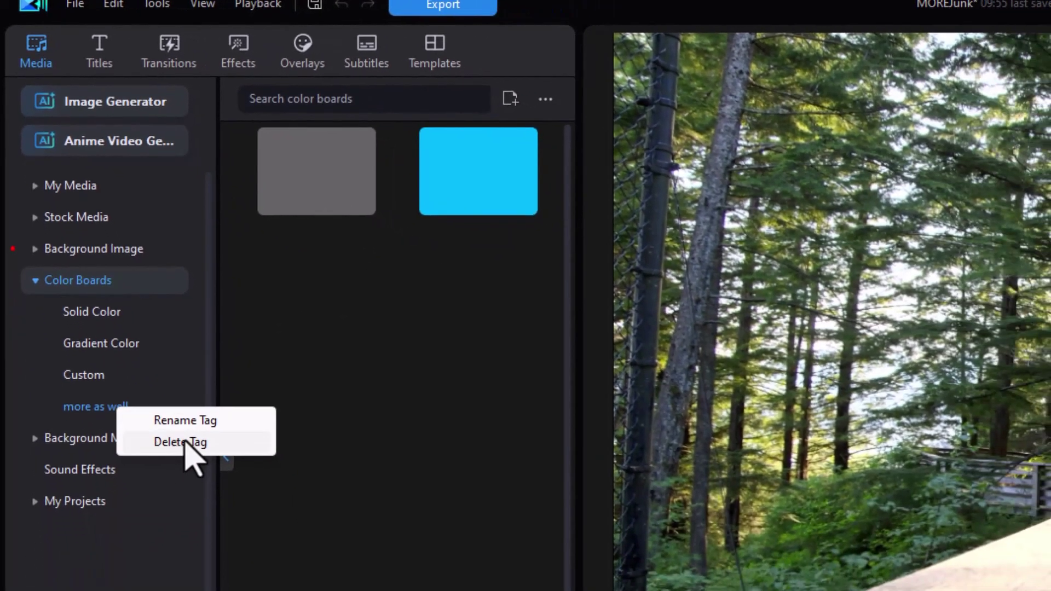
pyautogui.click(185, 442)
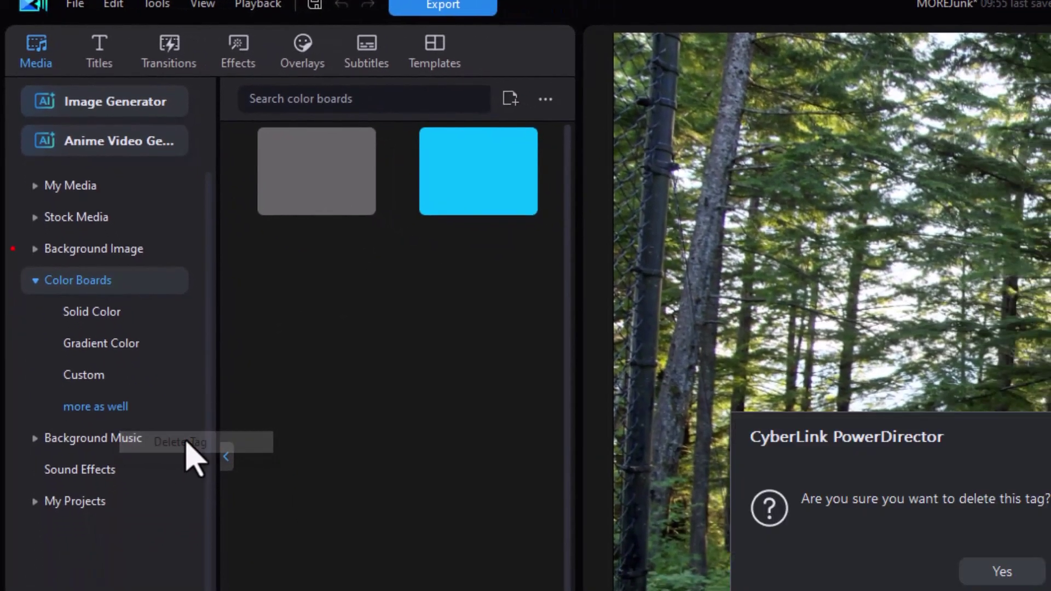
pyautogui.click(993, 575)
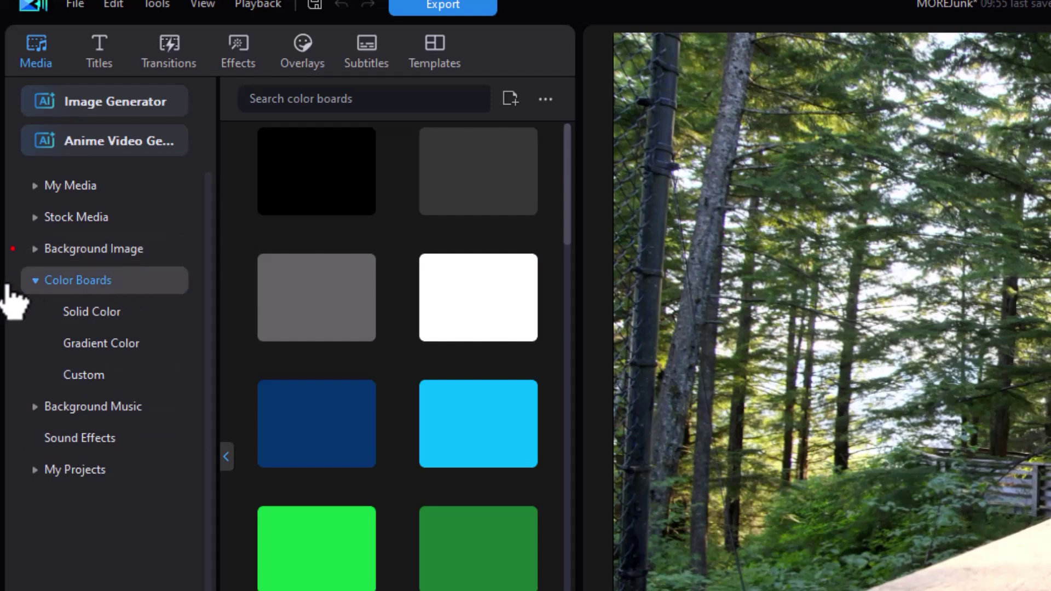
pyautogui.click(35, 281)
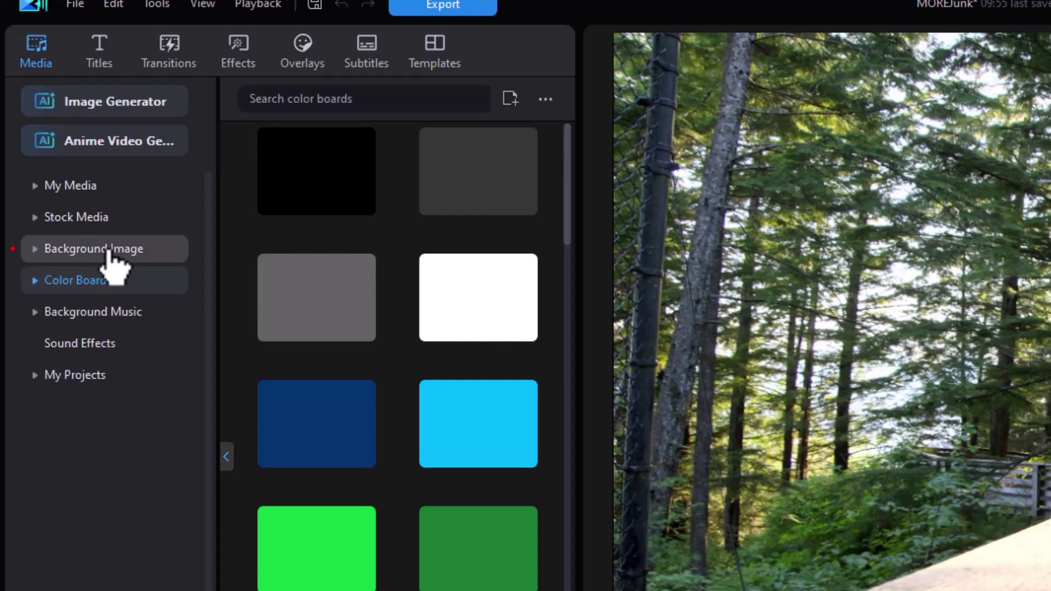
# Under Background Image, create a new custom tag named 'my test'.
pyautogui.click(110, 251)
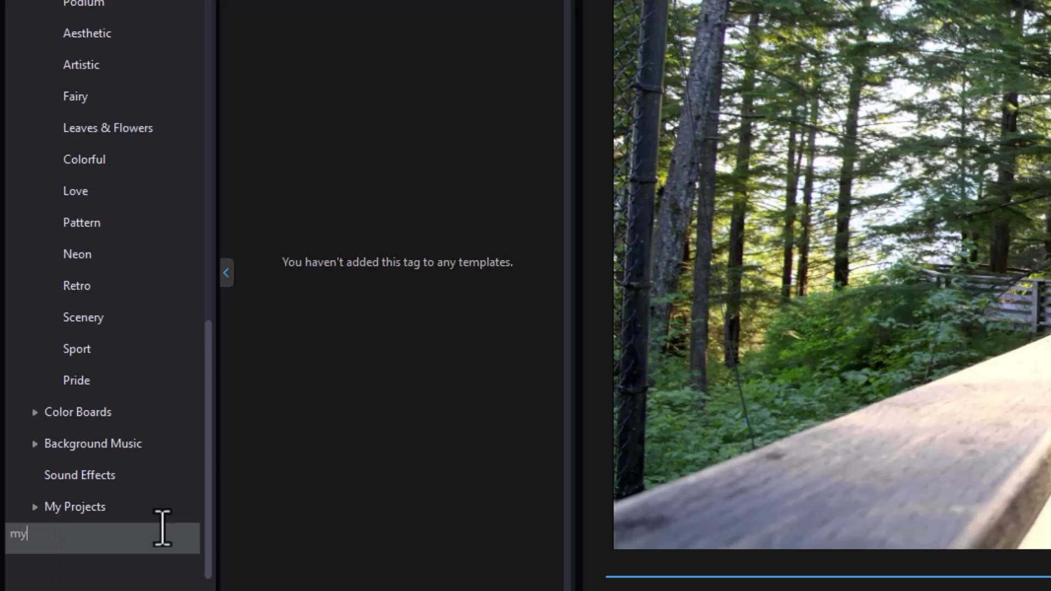
pyautogui.write('test')
pyautogui.press('Return')
pyautogui.click(122, 162)
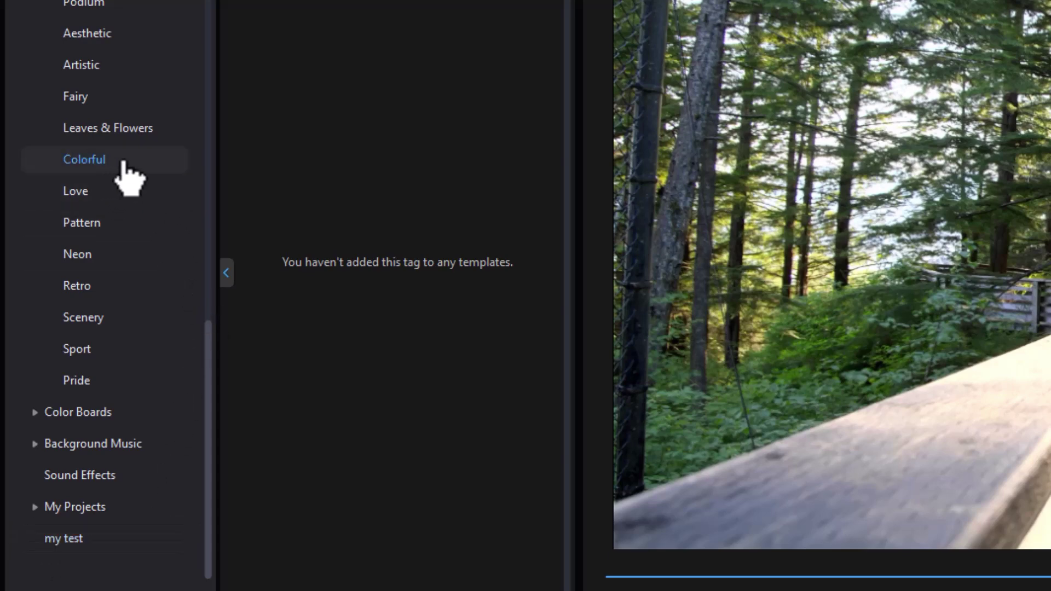
# Download the wood background image.
pyautogui.scroll(10, 104, 164)
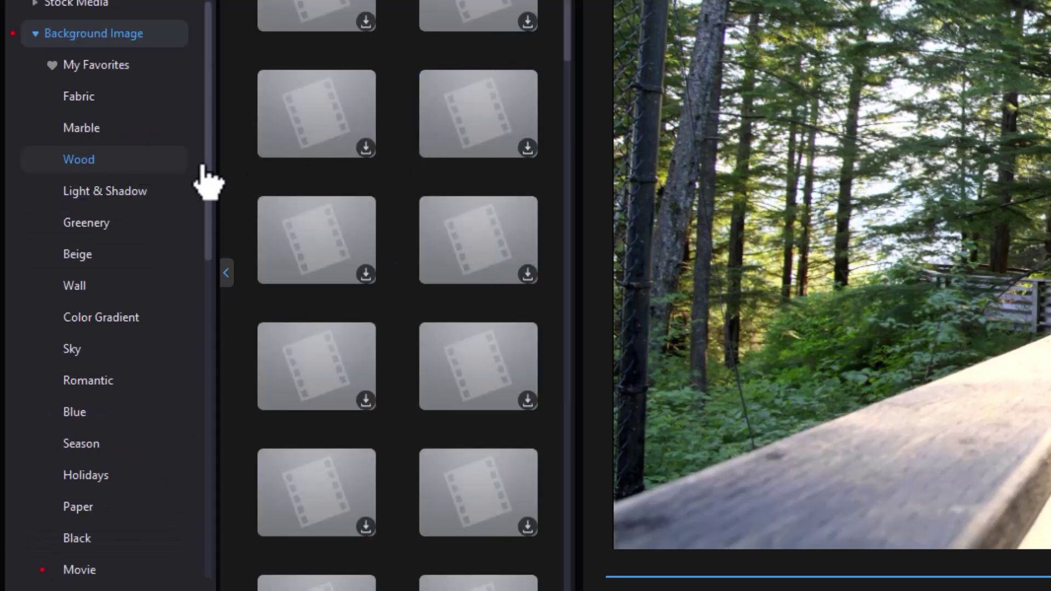
pyautogui.click(364, 145)
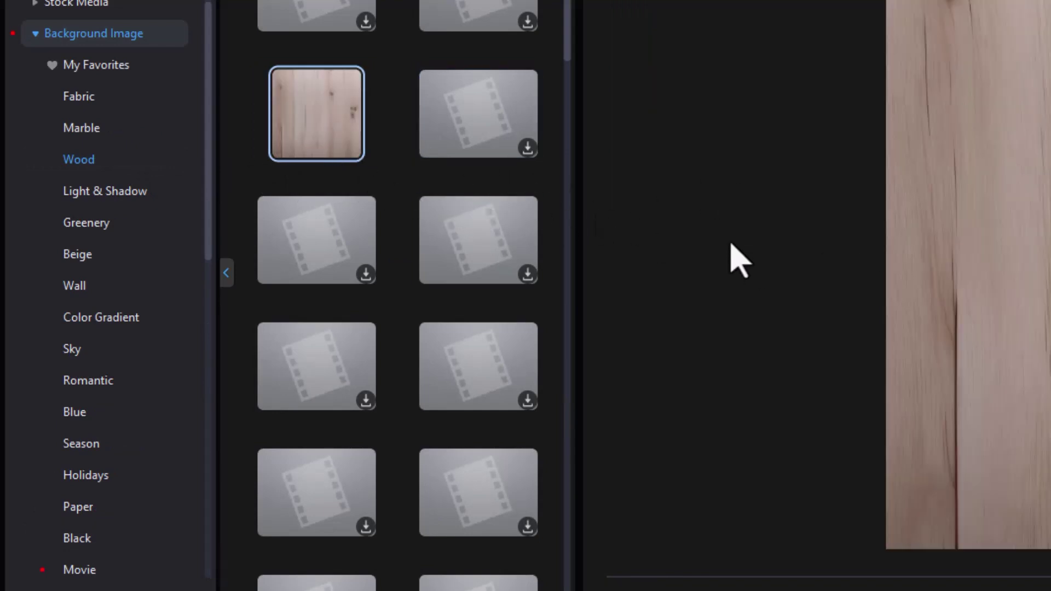
pyautogui.moveTo(335, 145)
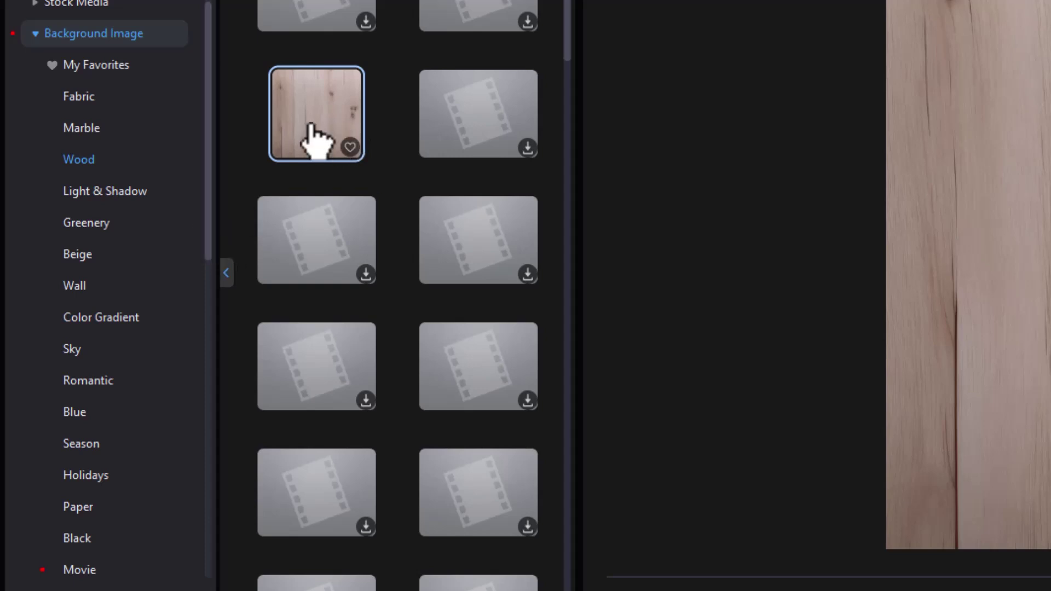
pyautogui.rightClick(317, 142)
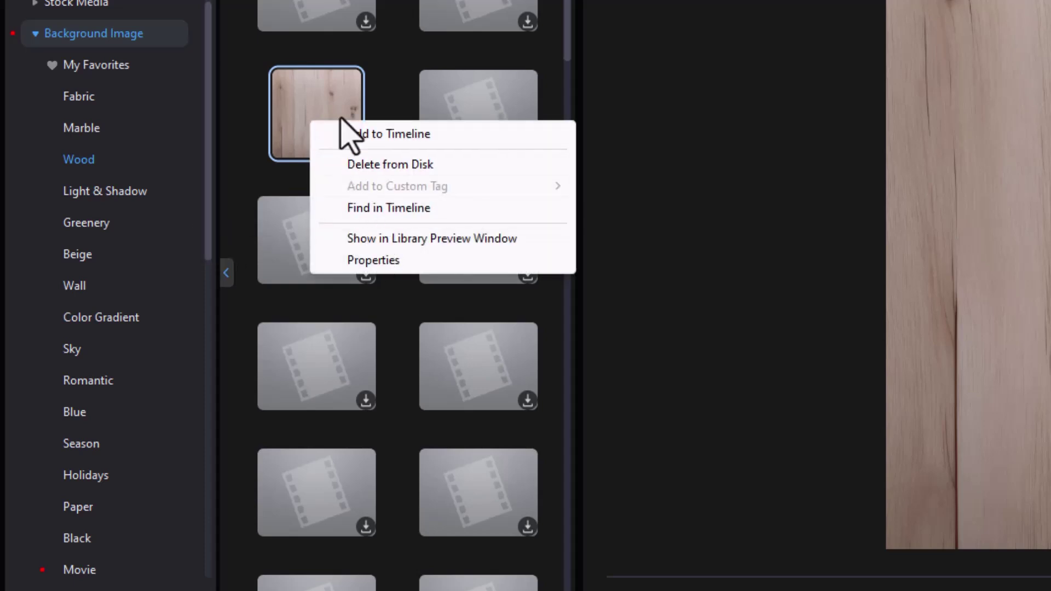
pyautogui.click(315, 115)
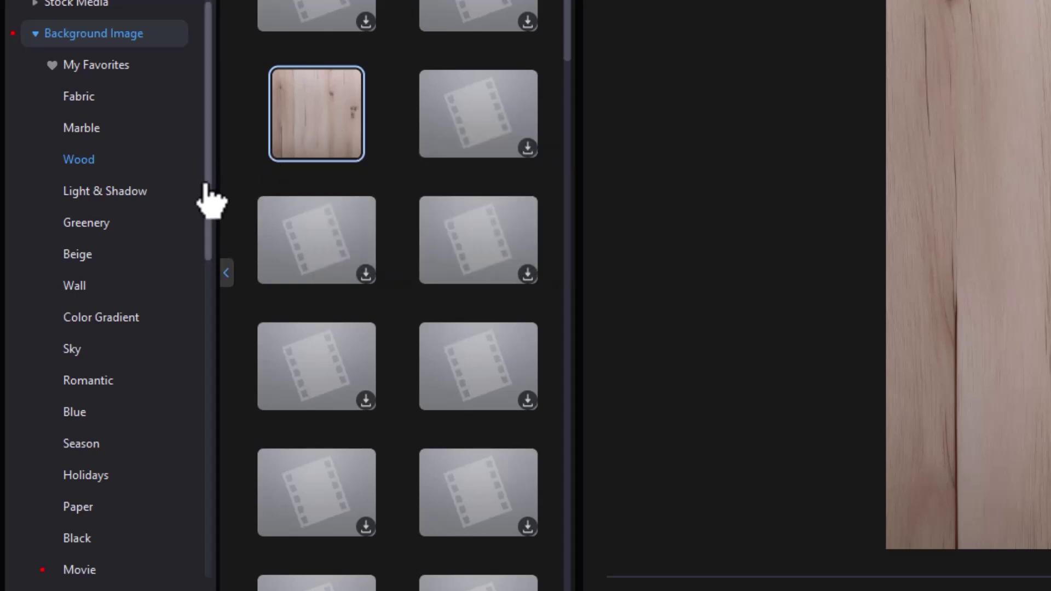
# Drag the wood background onto the 'my test' tag and view the tagged items.
pyautogui.moveTo(211, 189); pyautogui.dragTo(194, 581)
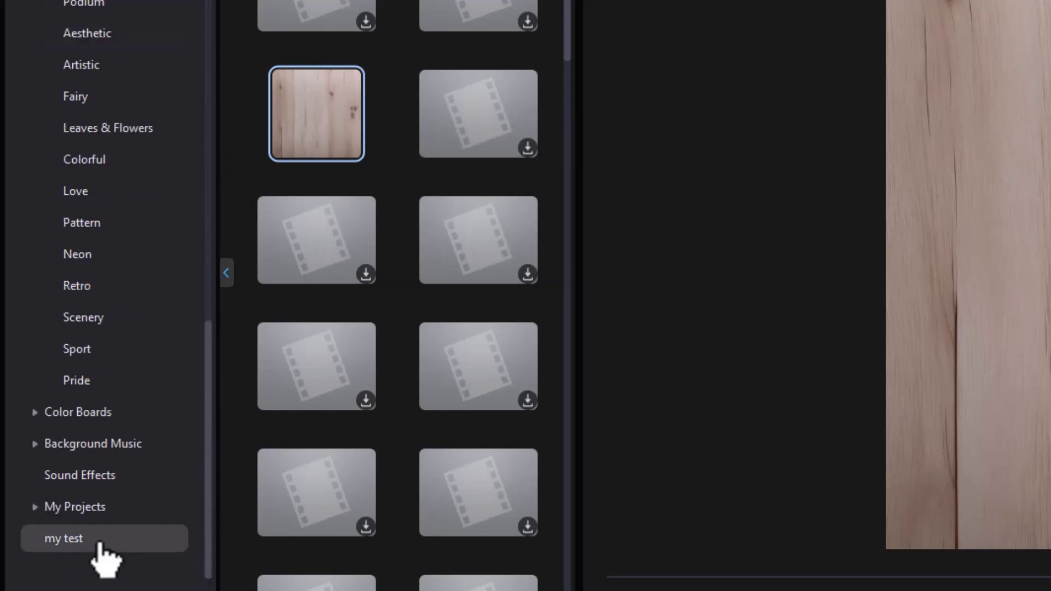
pyautogui.moveTo(316, 129); pyautogui.dragTo(74, 539)
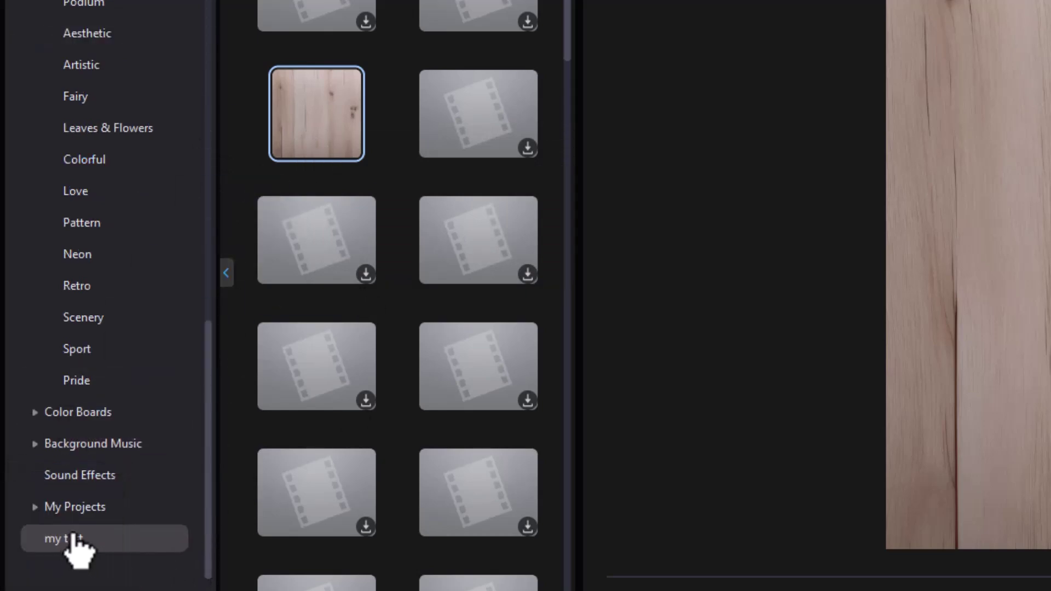
pyautogui.click(77, 539)
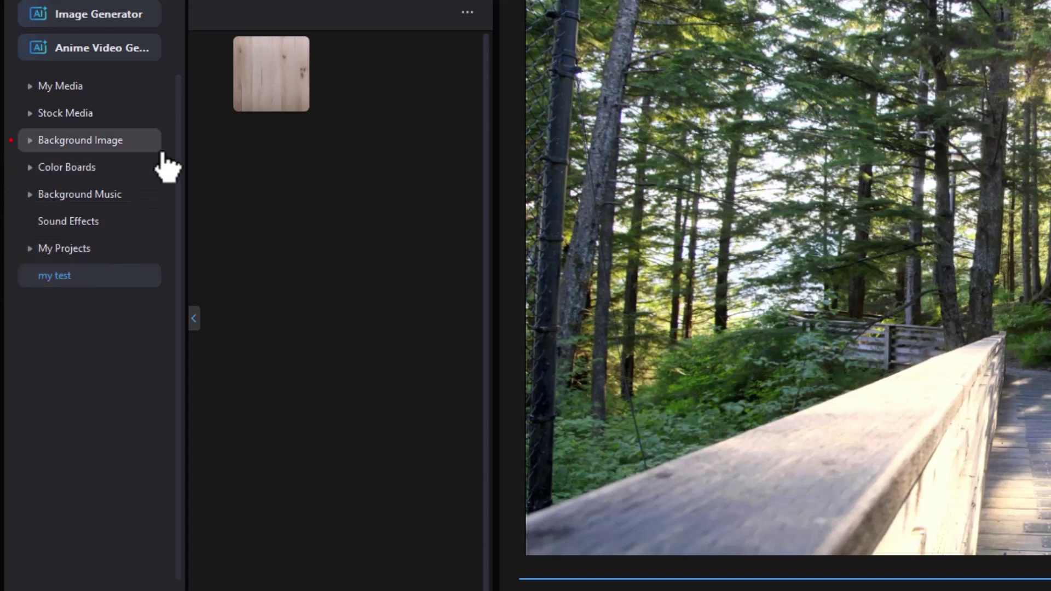
pyautogui.click(88, 87)
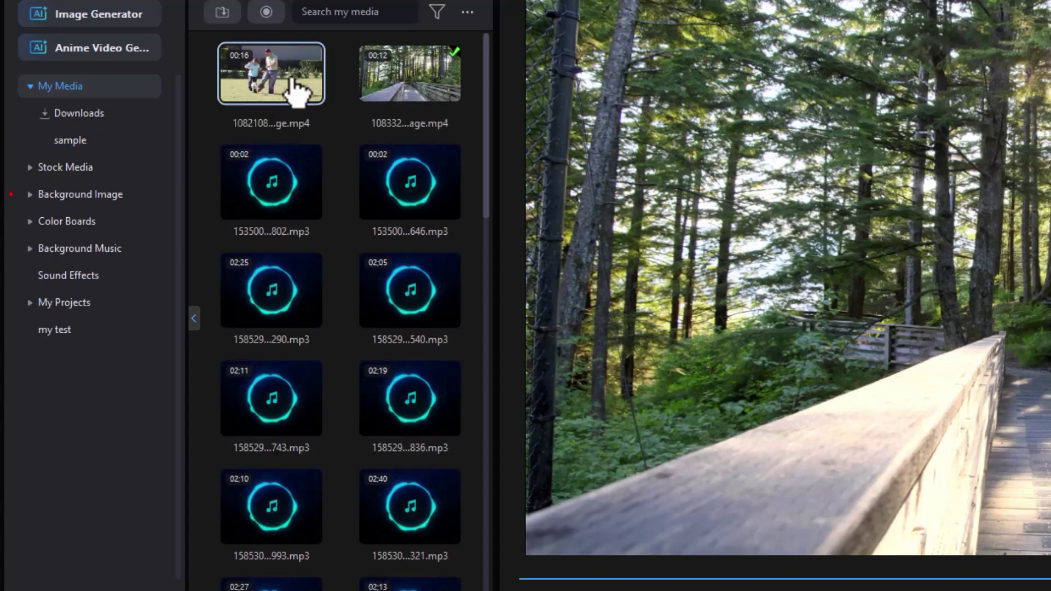
# Tag the soccer clip 'my test' and confirm the tag holds it with the wood background.
pyautogui.moveTo(296, 88); pyautogui.dragTo(113, 340)
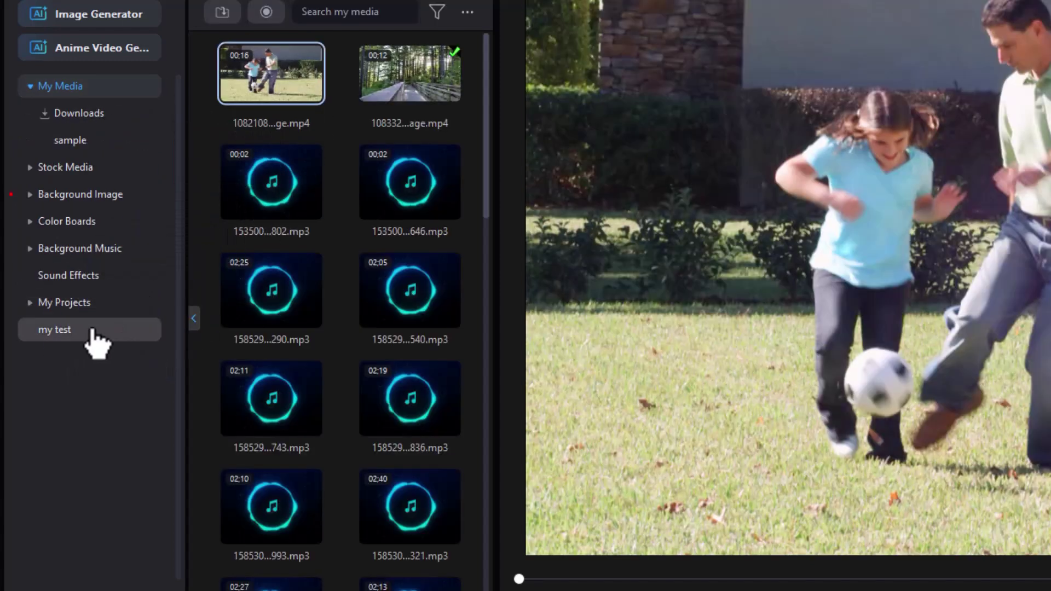
pyautogui.click(97, 333)
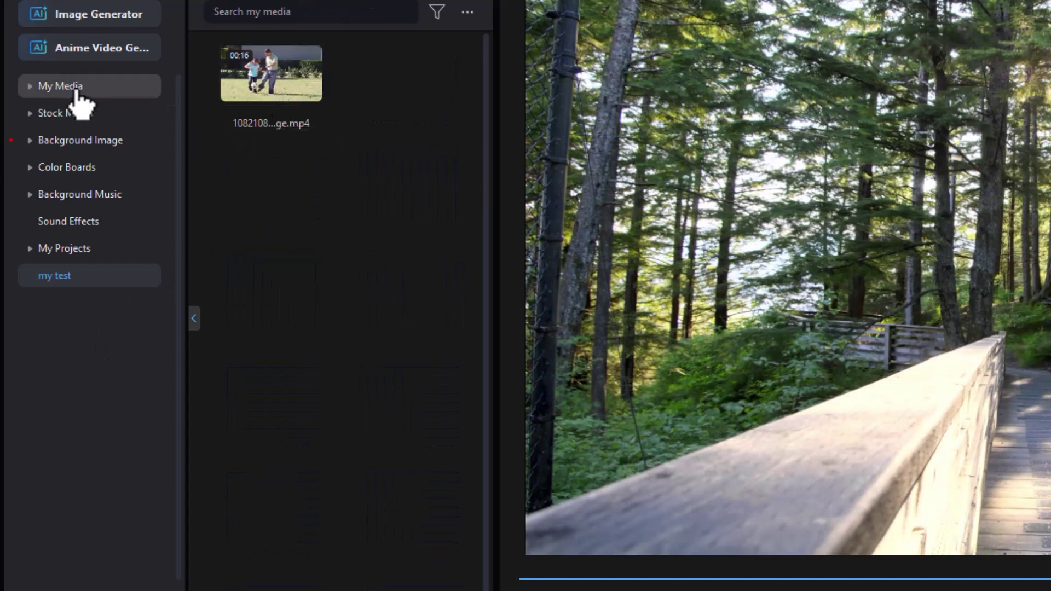
pyautogui.click(108, 143)
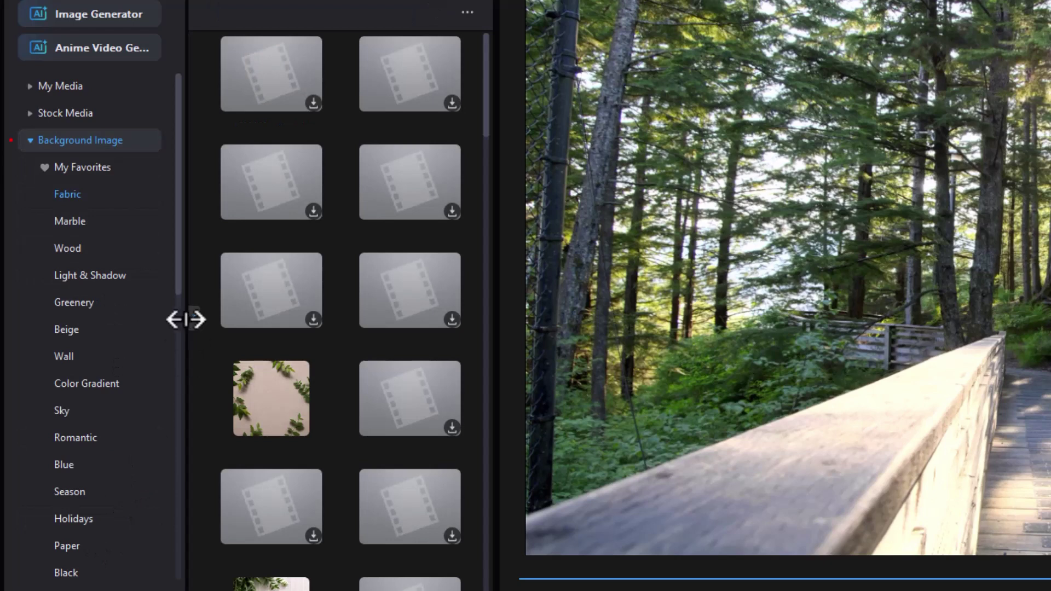
pyautogui.scroll(-10, 55, 547)
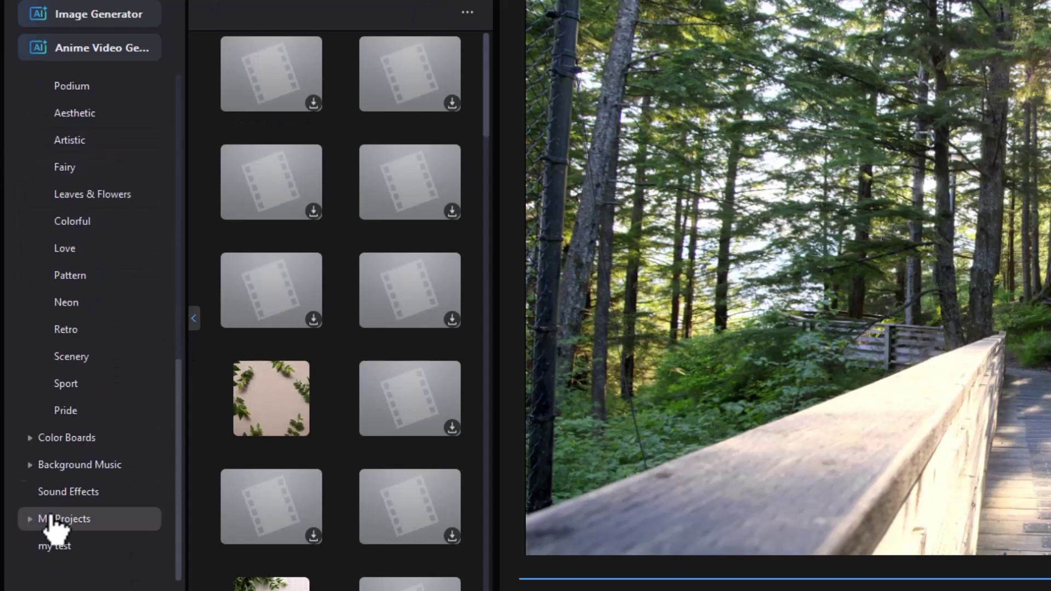
pyautogui.click(57, 548)
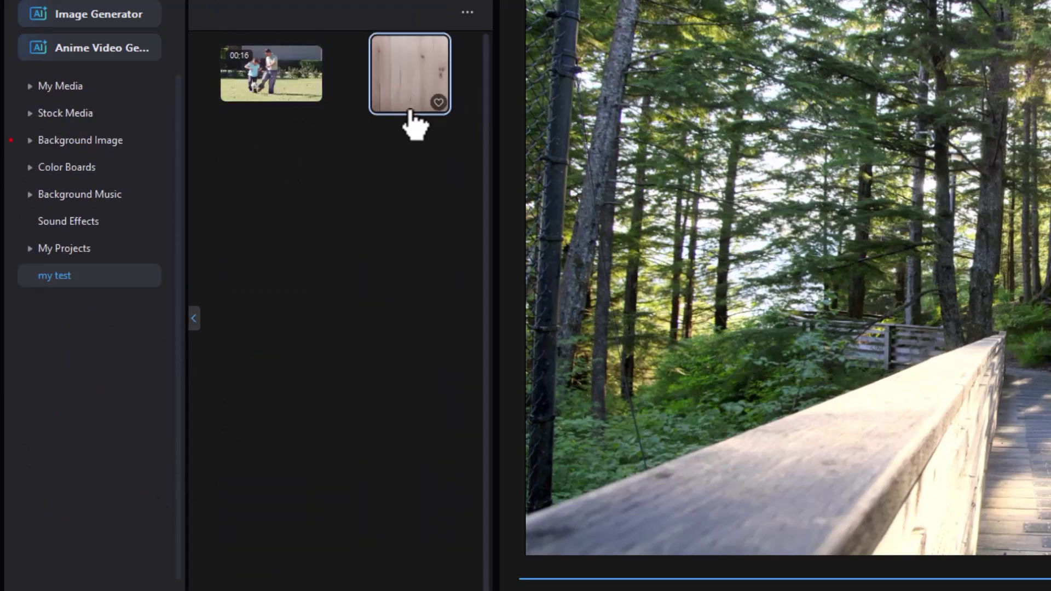